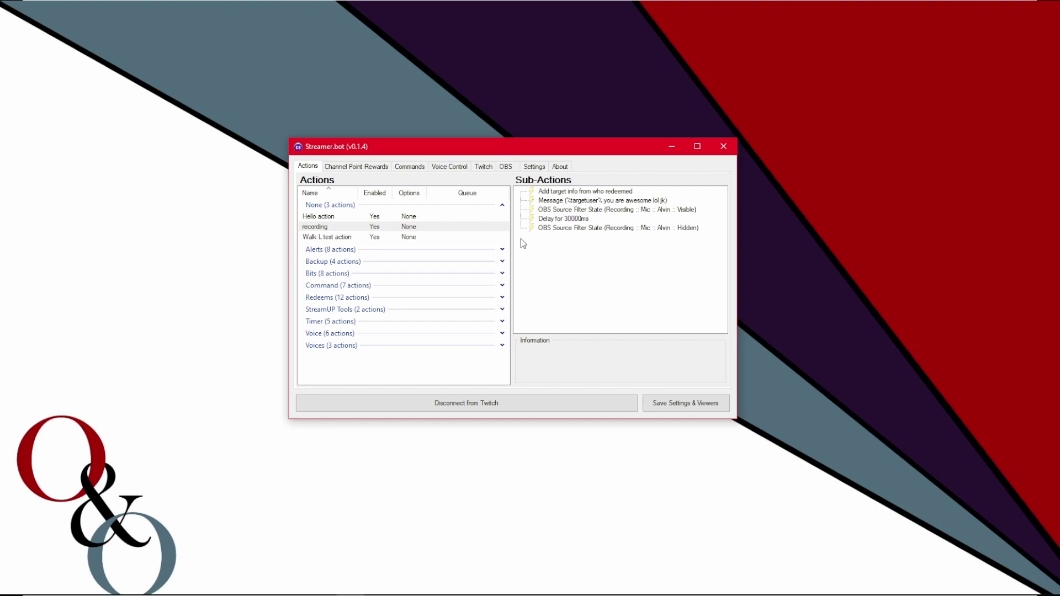
Choose VoiceMeeter Input (VB-Audio VoiceMeeter VAIO) as the audio output device in the general settings
left_click(532, 168)
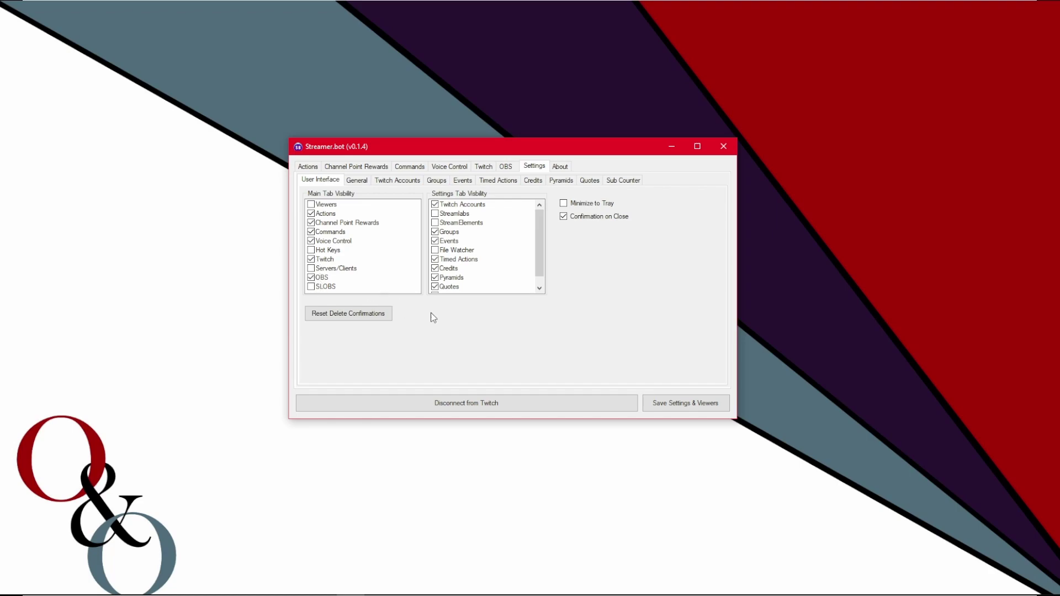
scroll(502, 278, "down", 1)
scroll(486, 288, "up", 1)
left_click(357, 180)
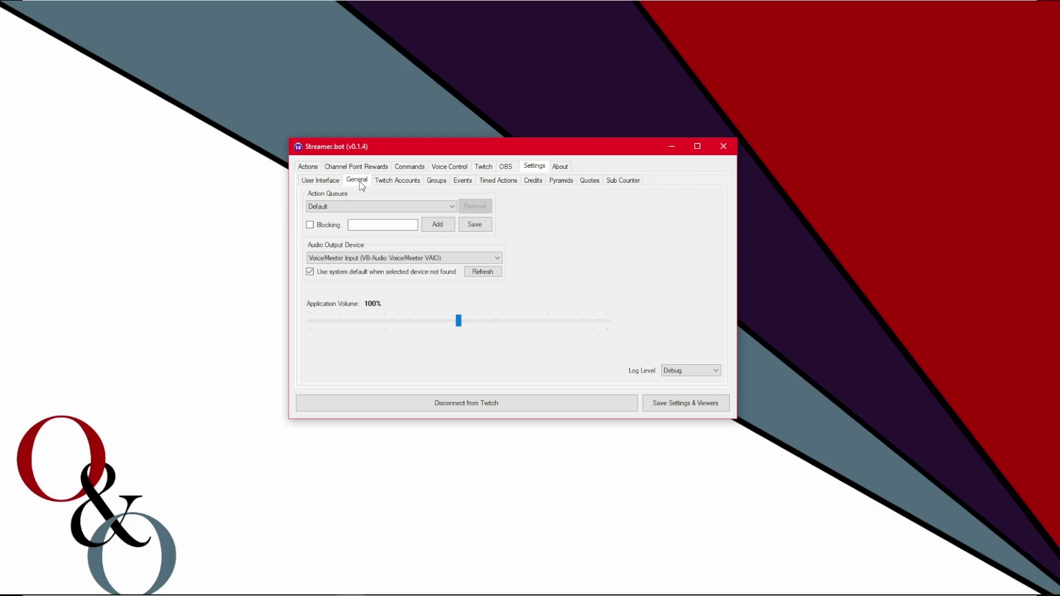
left_click(468, 258)
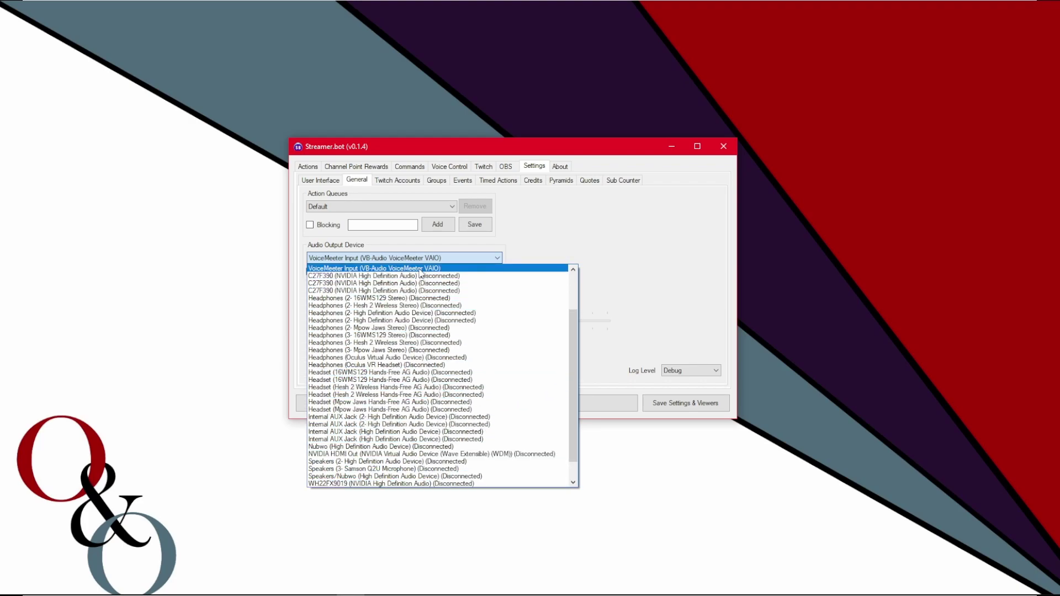
left_click(442, 268)
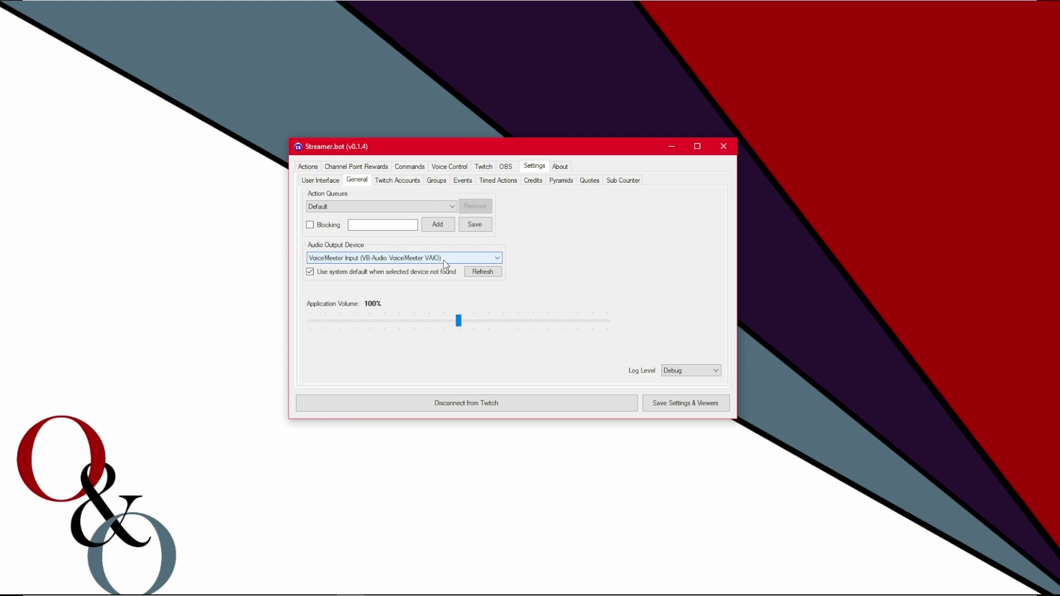
Examine the available action queues and the connection options for the broadcaster and bot Twitch accounts
left_click(441, 207)
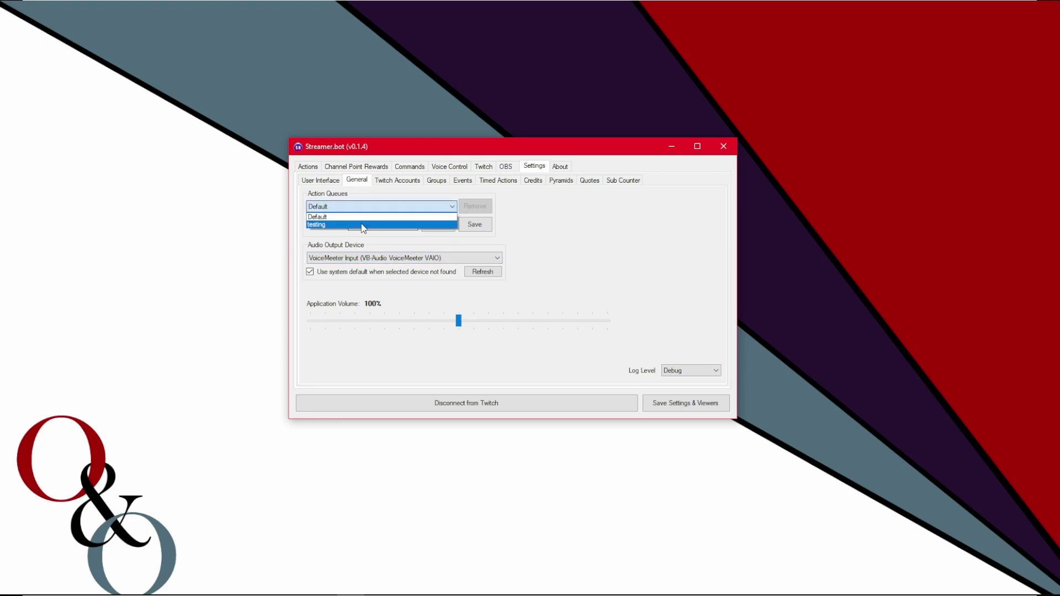
left_click(446, 210)
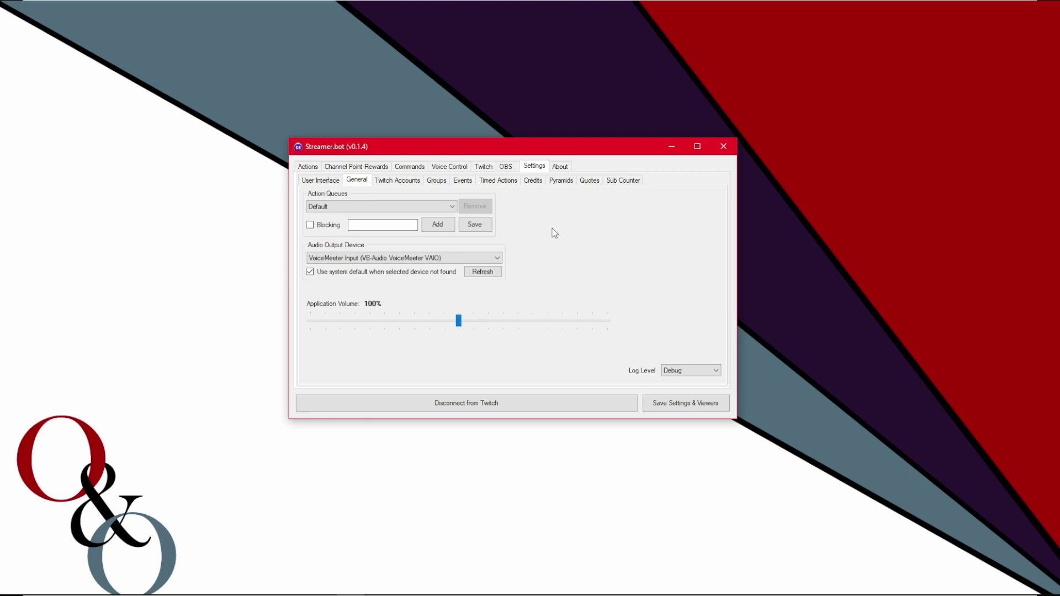
left_click(409, 184)
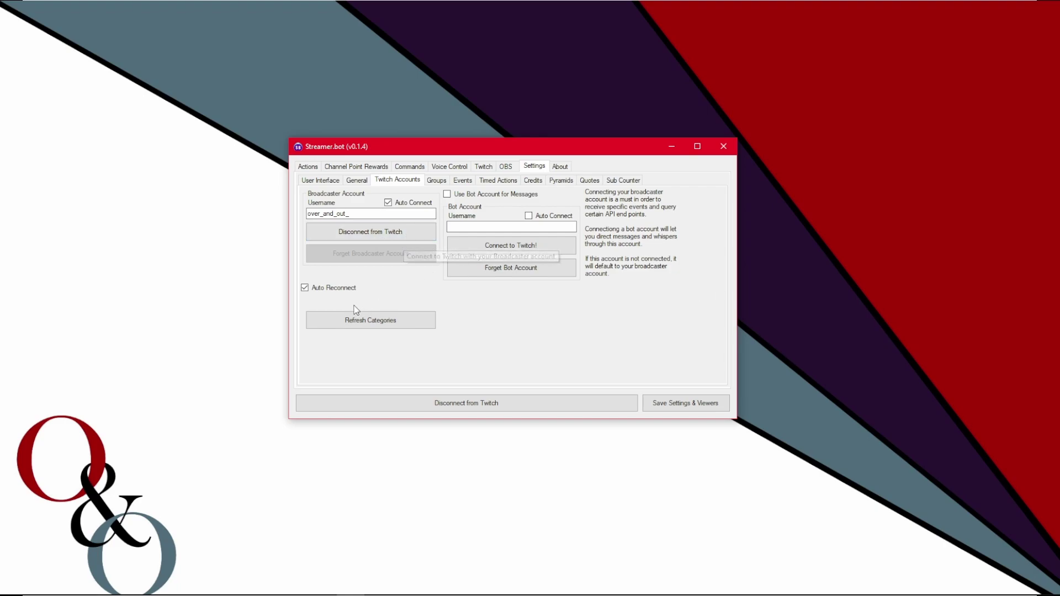
left_click(304, 287)
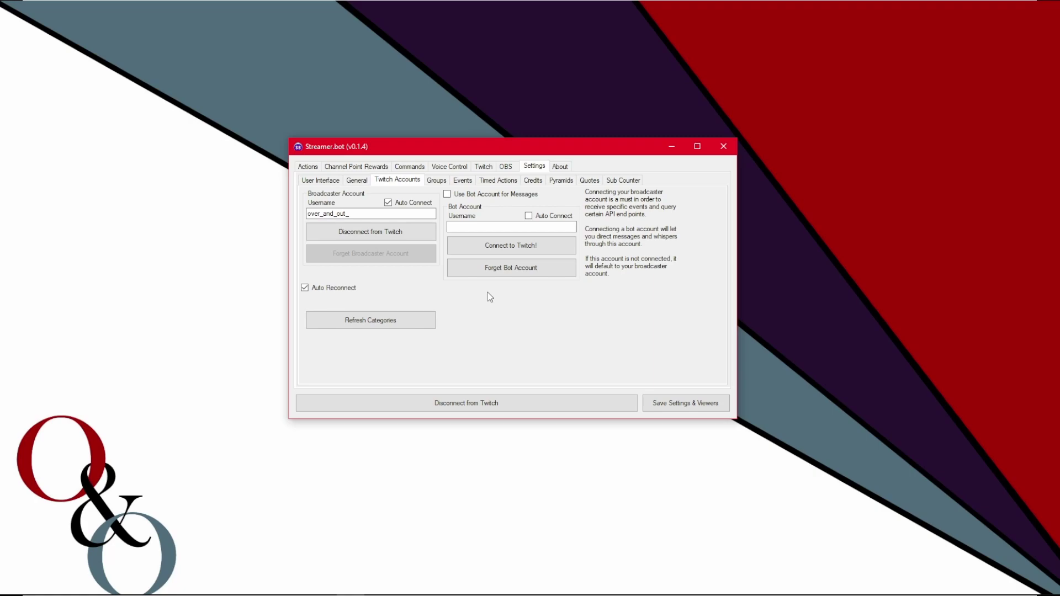
Add a new action named "recording" with the default queue and no group
left_click(305, 166)
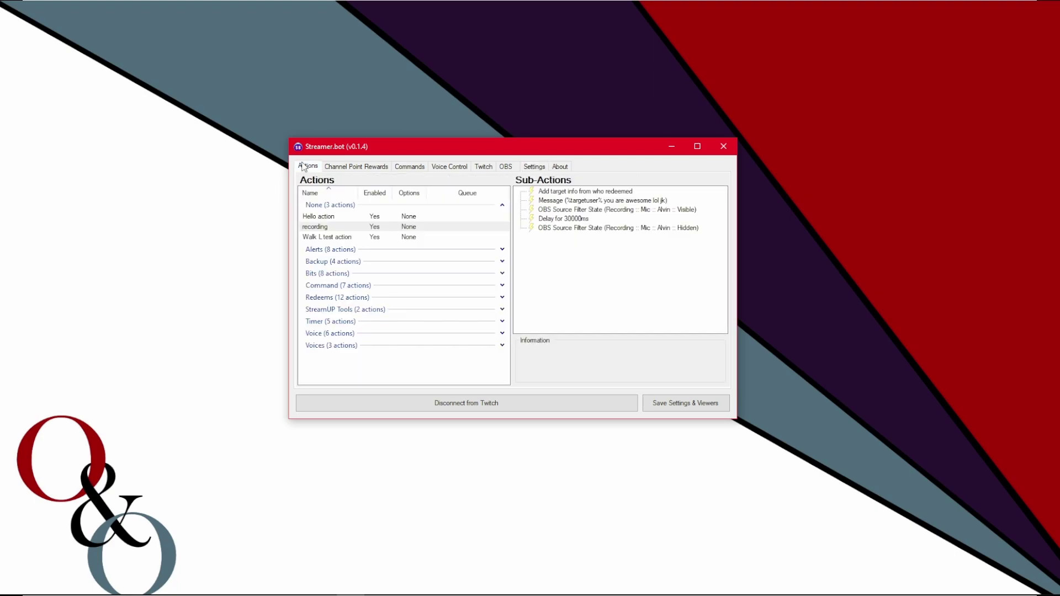
right_click(458, 242)
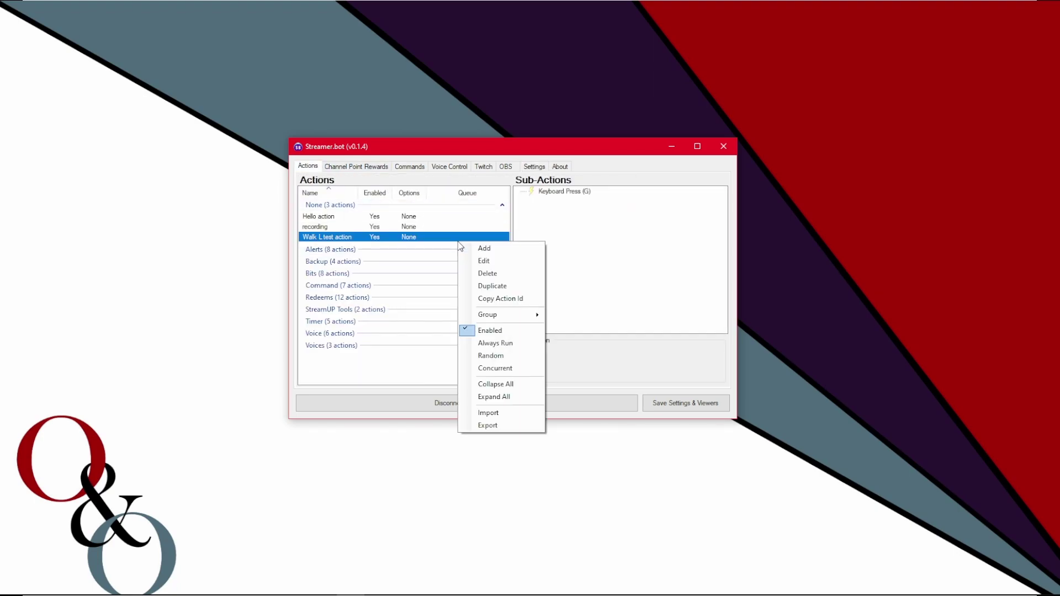
left_click(484, 248)
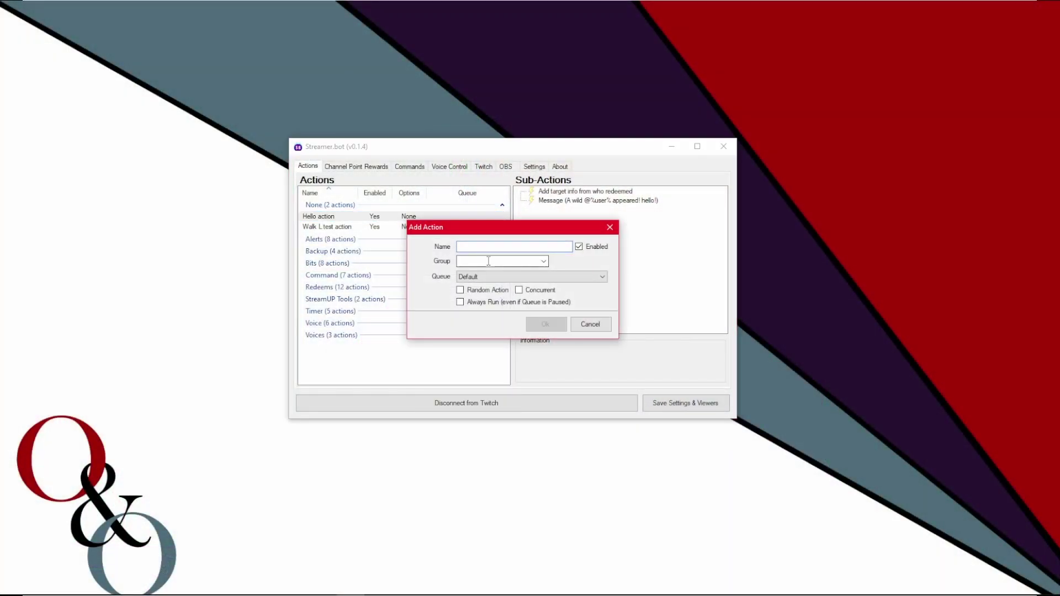
type("recording")
key("Return")
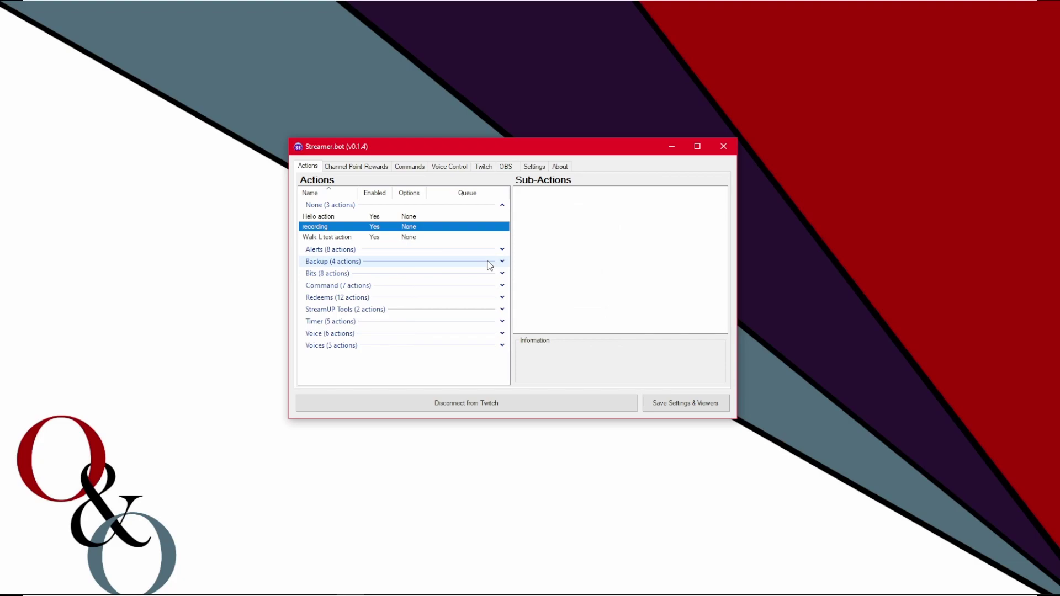
Give the recording action a Twitch channel message sub-action reading "you guys are amazing lol jk"
right_click(560, 216)
mouse_move(632, 218)
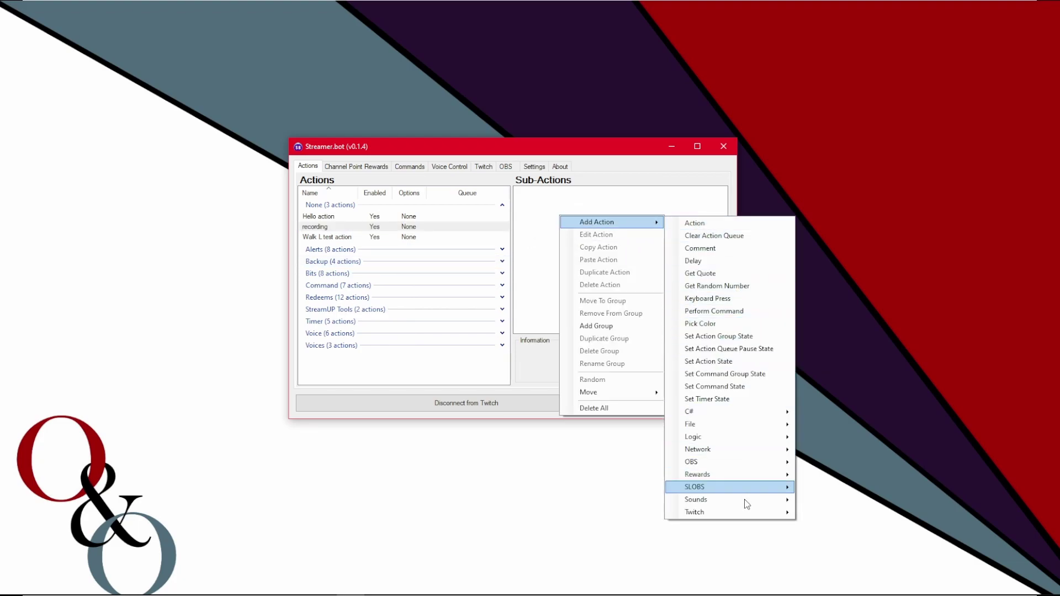
mouse_move(747, 513)
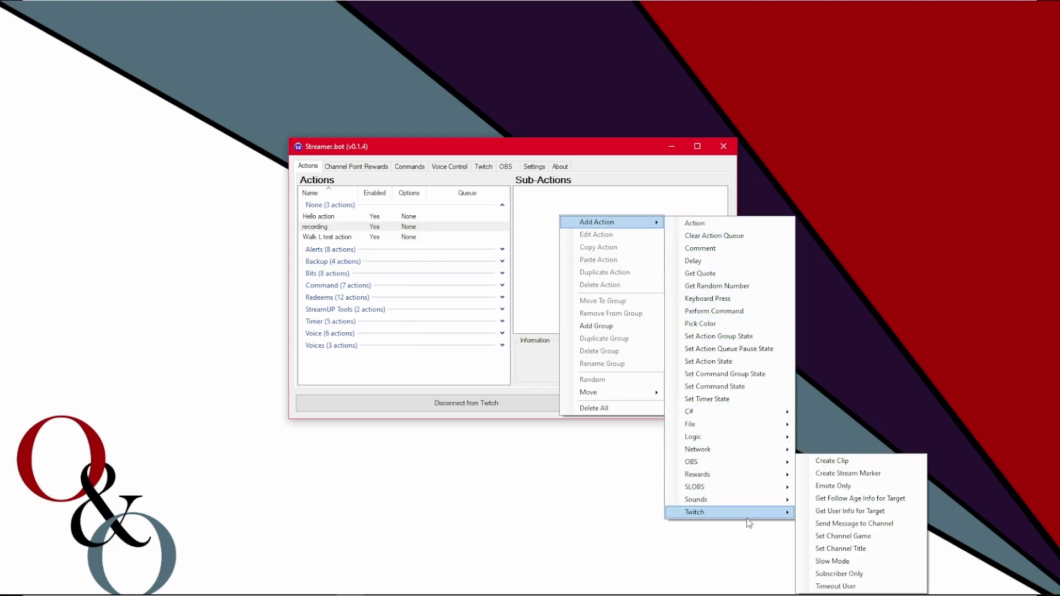
left_click(855, 524)
type("you guys are amazin")
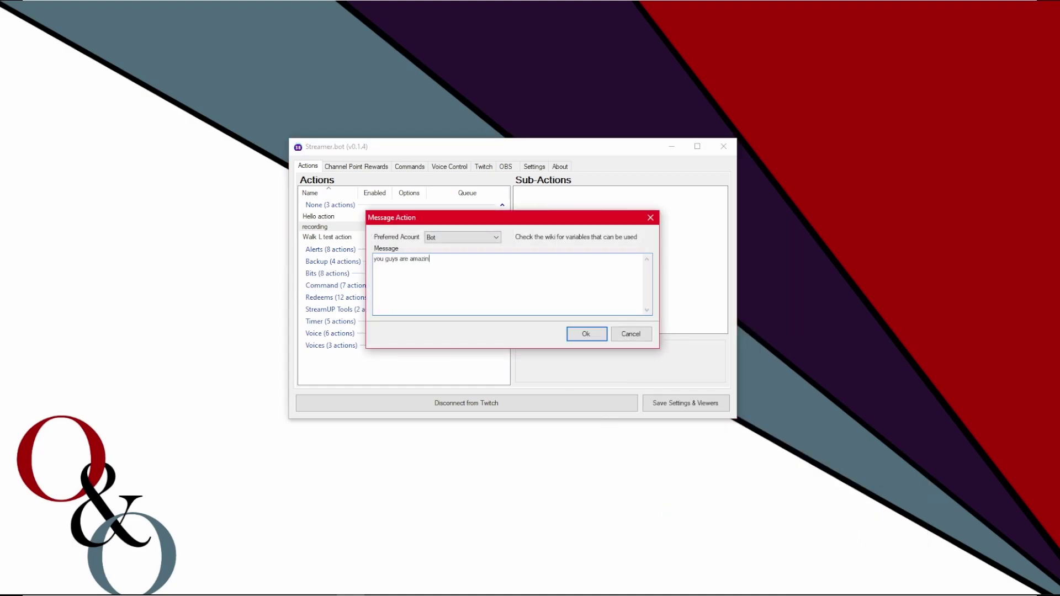
type("g lol jk")
key("Return")
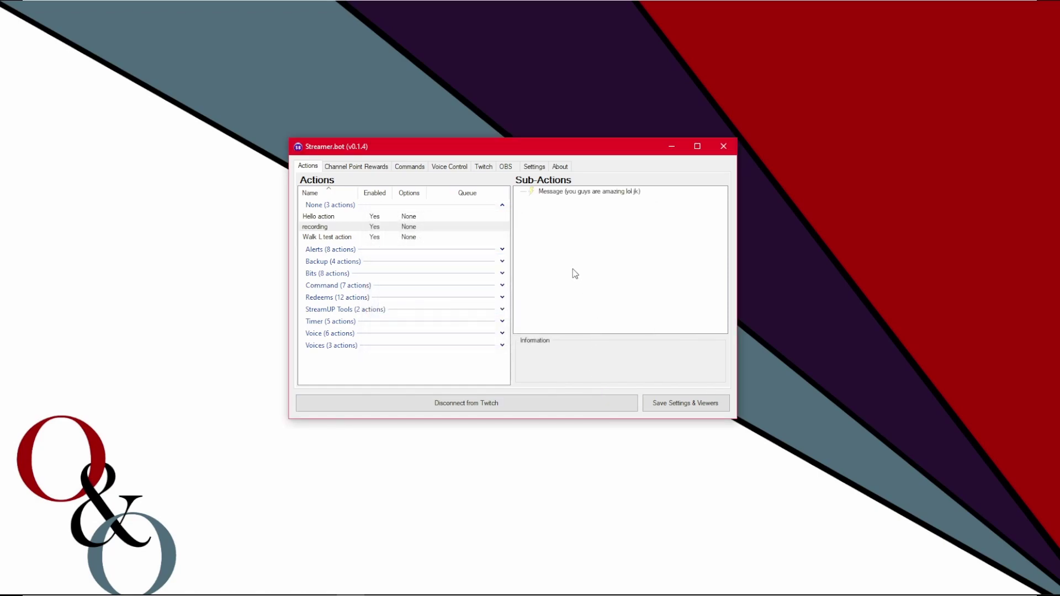
Add an OBS source filter state sub-action that makes the Alvin filter on the Recording scene's Mic source visible
right_click(557, 242)
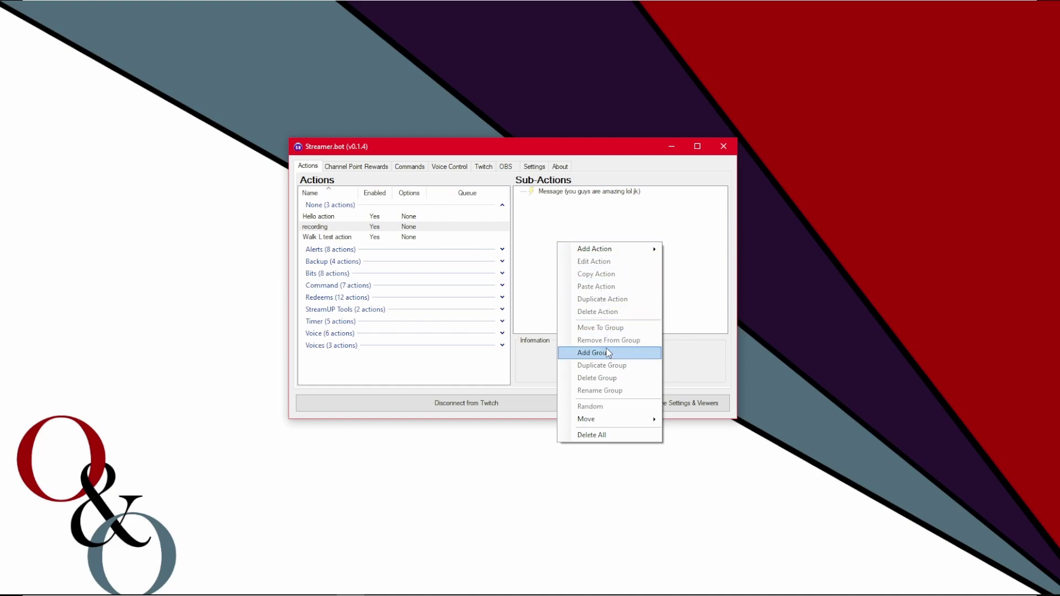
mouse_move(607, 249)
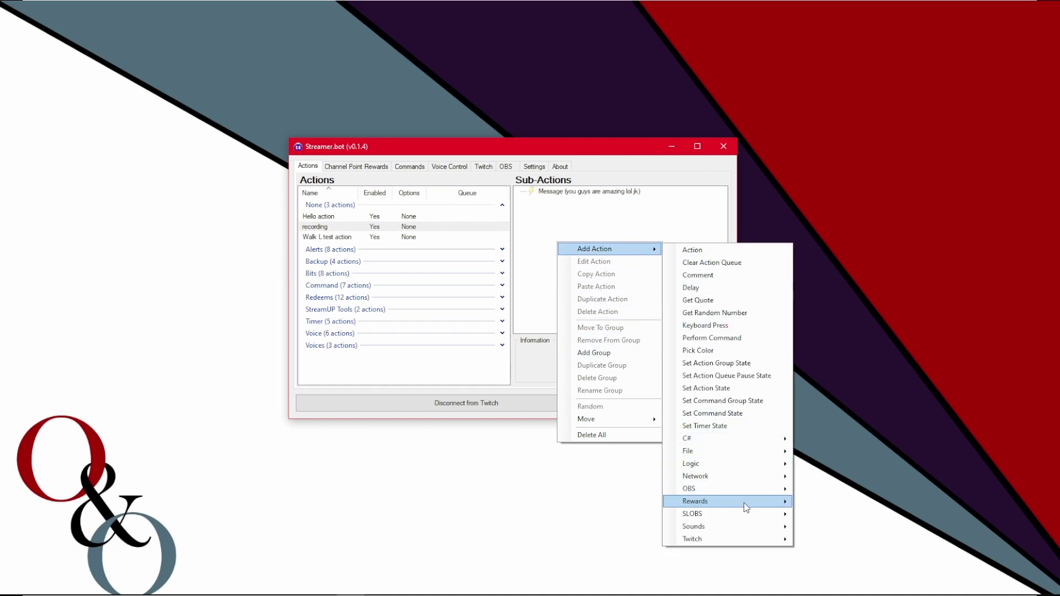
mouse_move(749, 496)
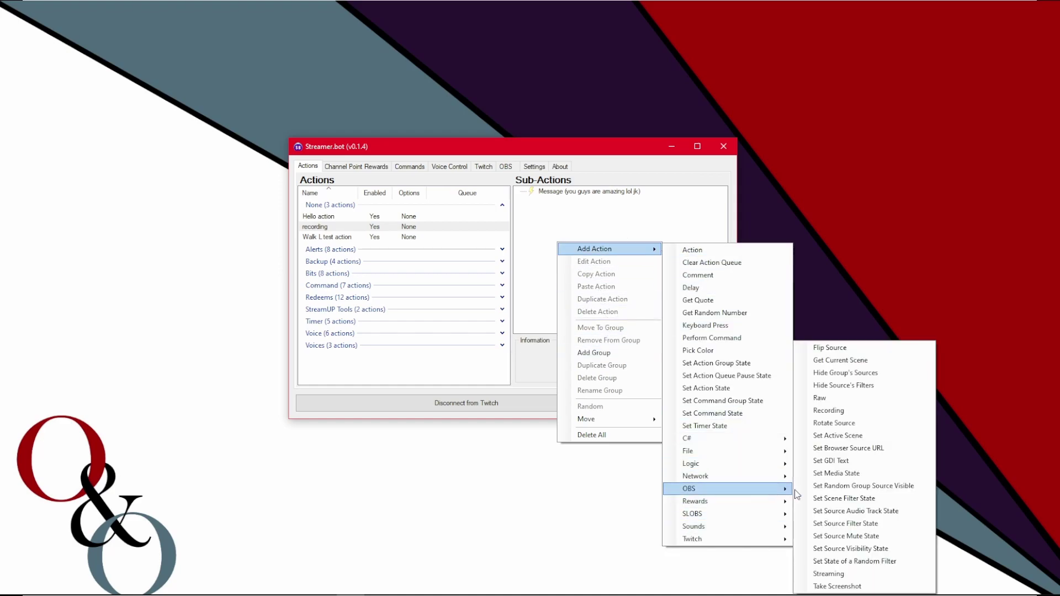
left_click(845, 524)
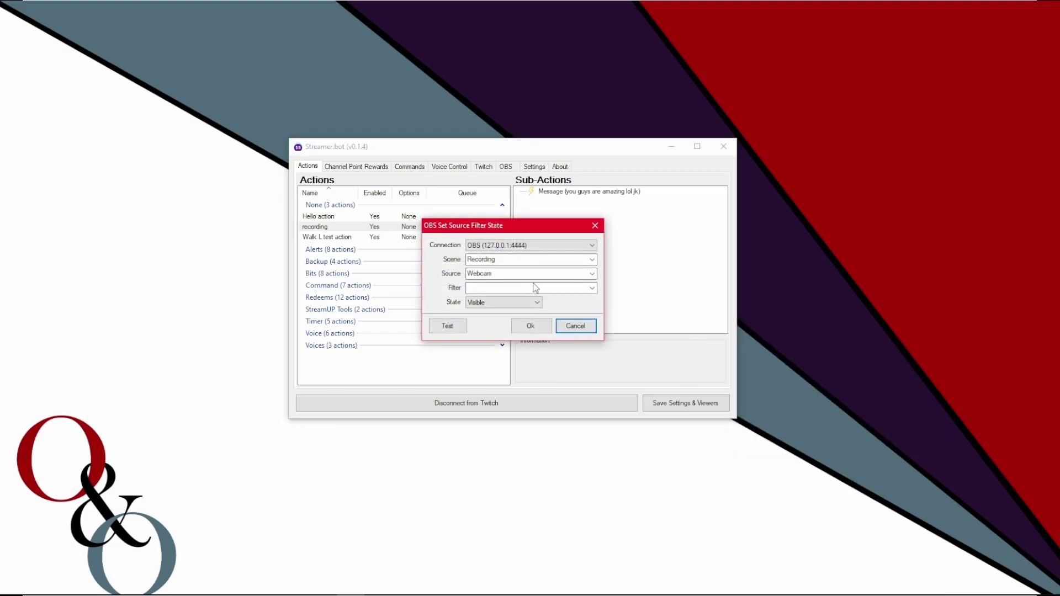
left_click(592, 273)
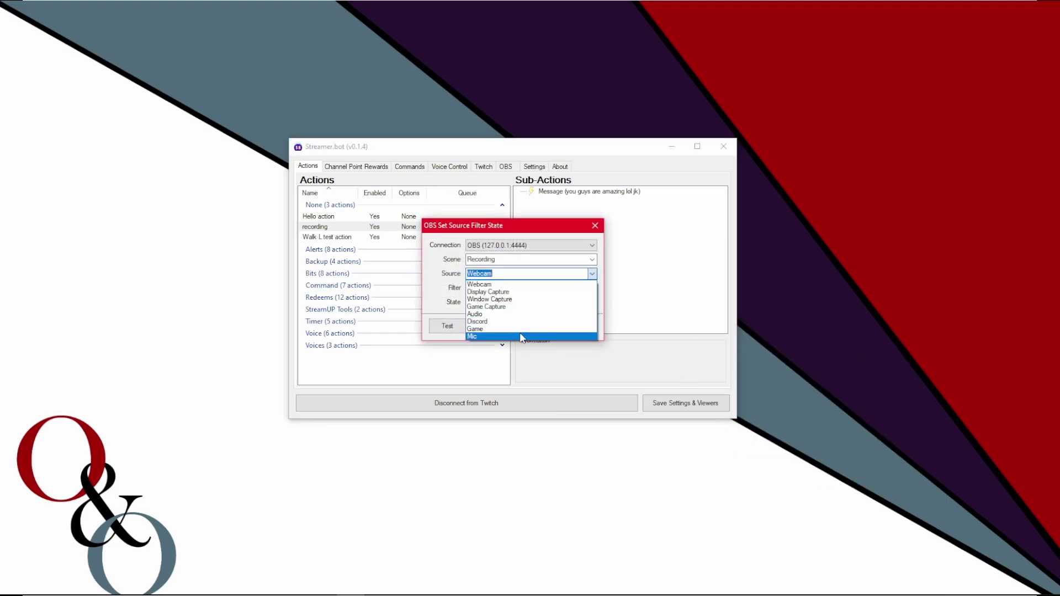
left_click(552, 333)
left_click(592, 288)
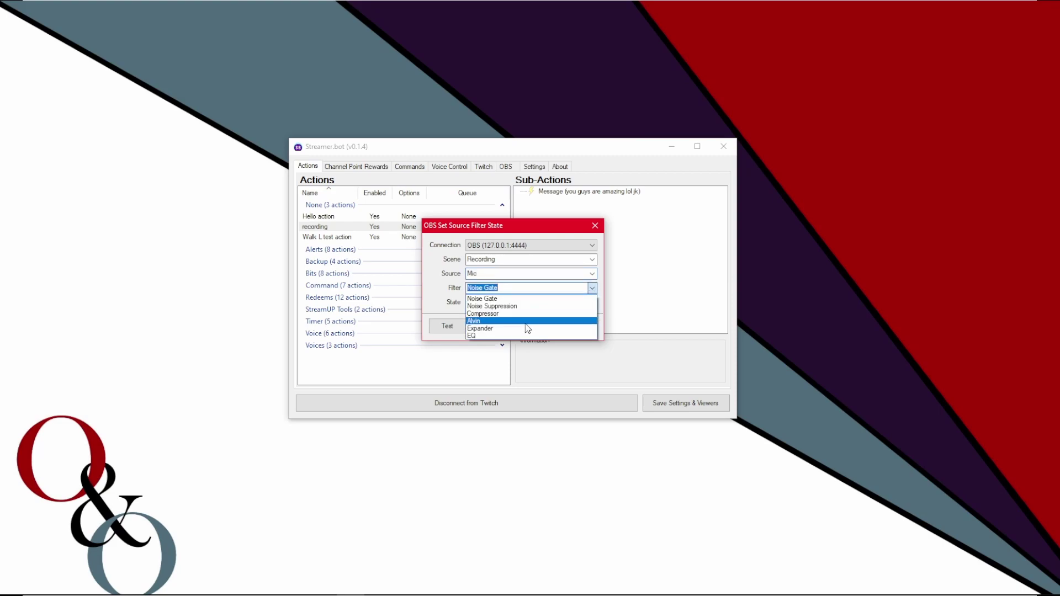
left_click(544, 320)
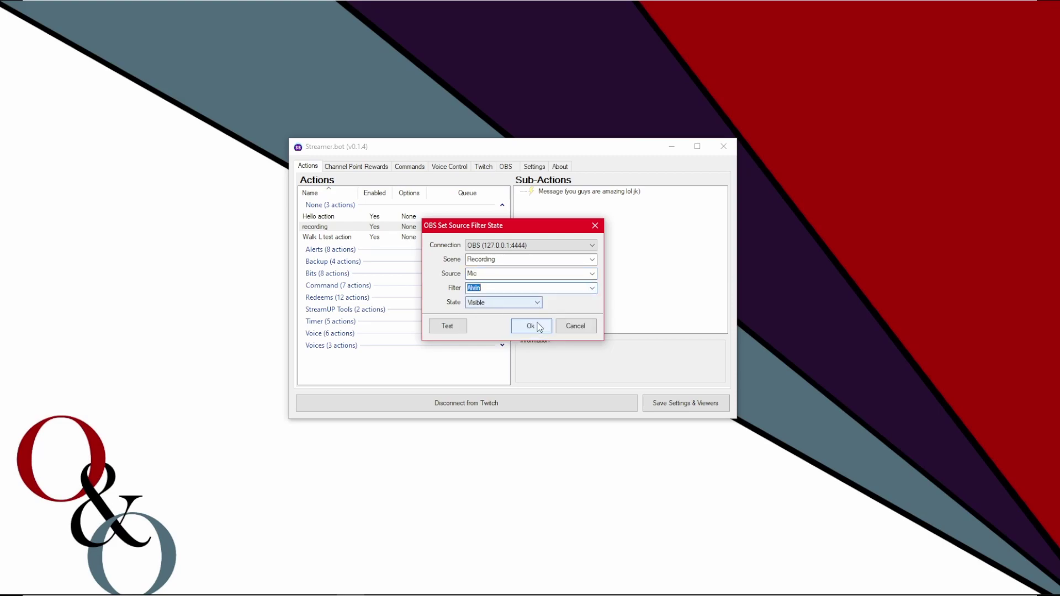
left_click(531, 326)
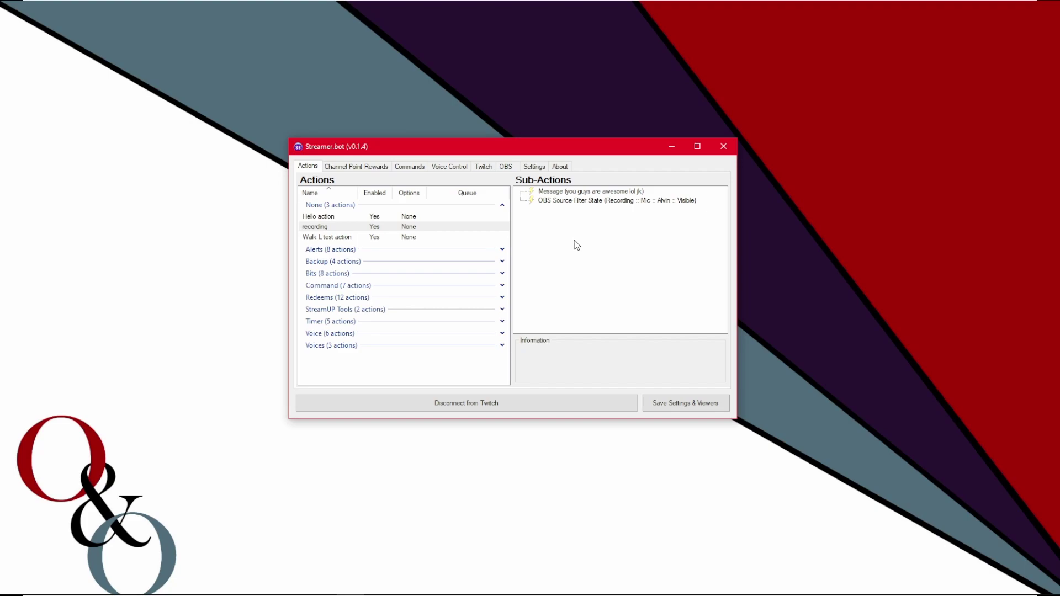
Add a delay sub-action of 30000 ms to the recording action
right_click(561, 243)
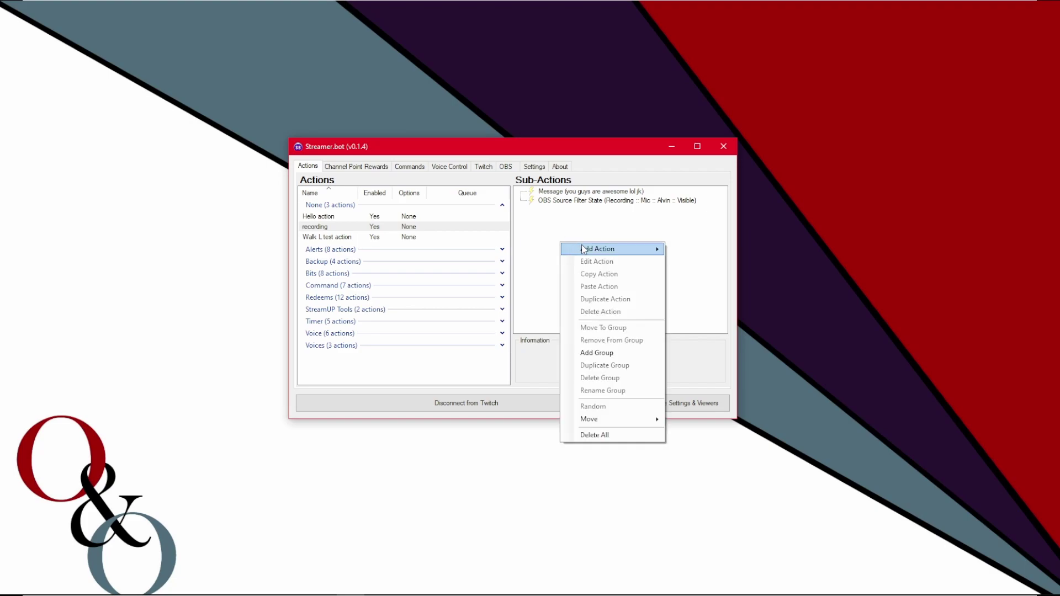
mouse_move(657, 250)
left_click(724, 287)
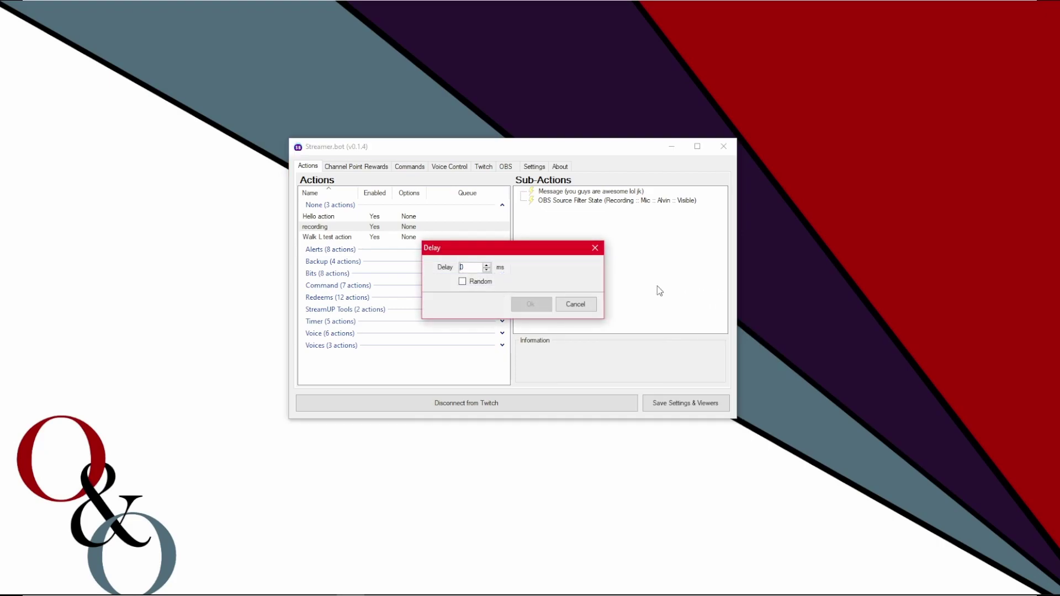
type("30000")
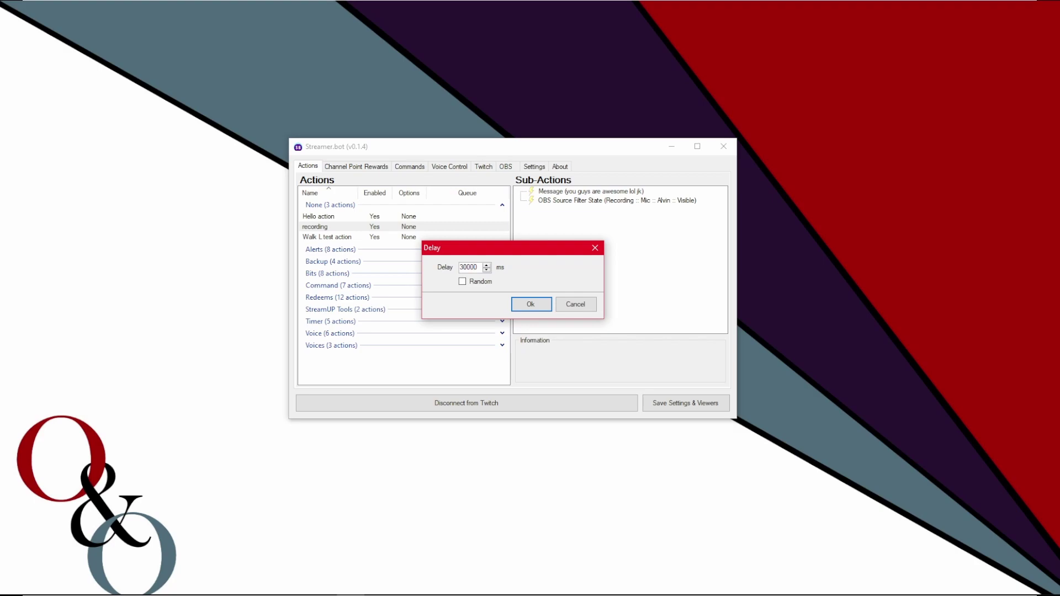
left_click(531, 304)
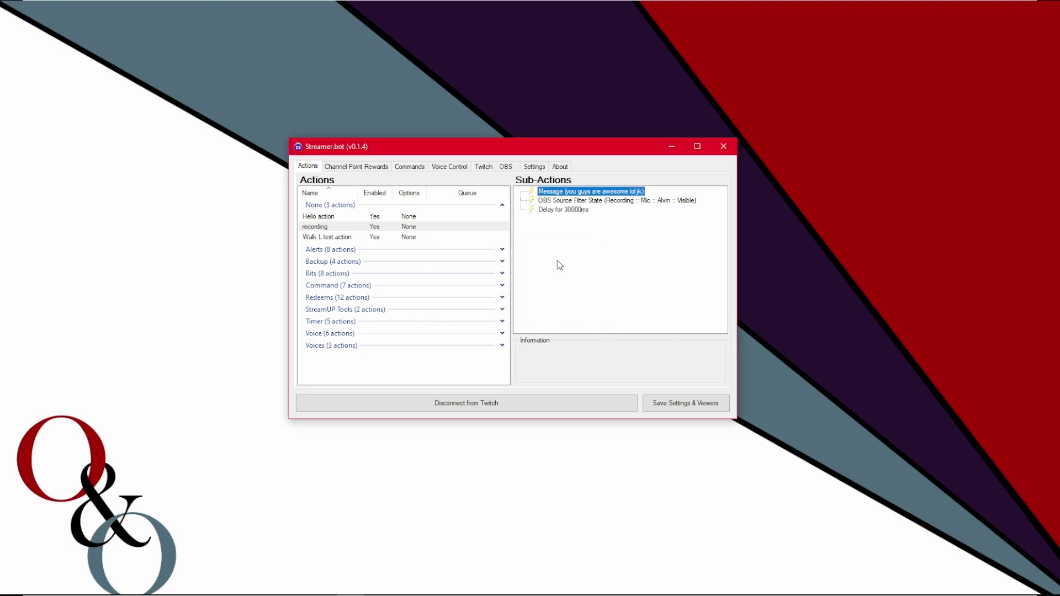
Add another OBS source filter state sub-action that sets the Mic source's Alvin filter in the Recording scene to Hidden
right_click(560, 257)
mouse_move(618, 266)
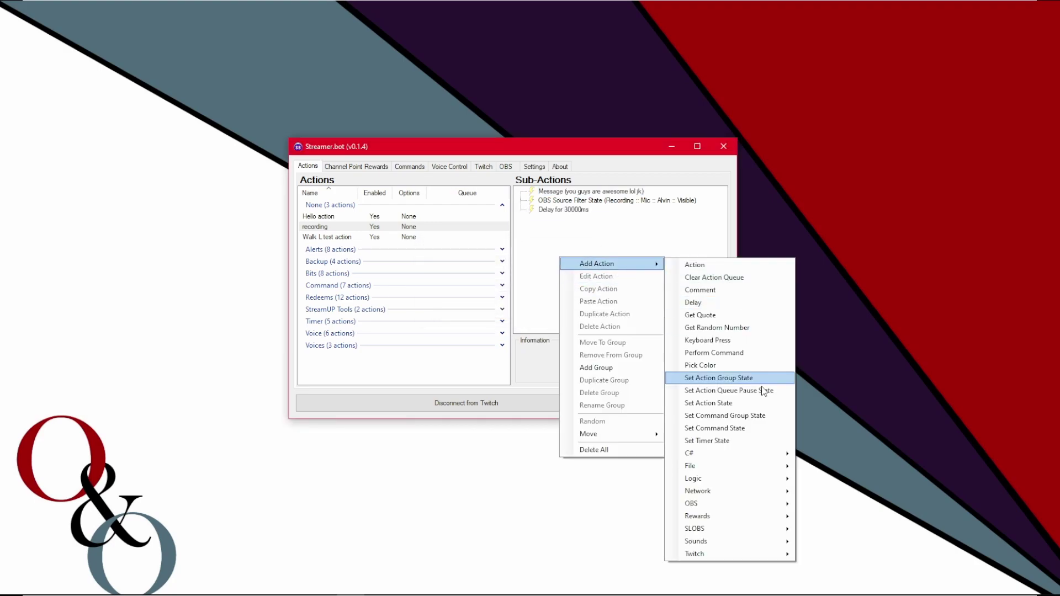
mouse_move(748, 509)
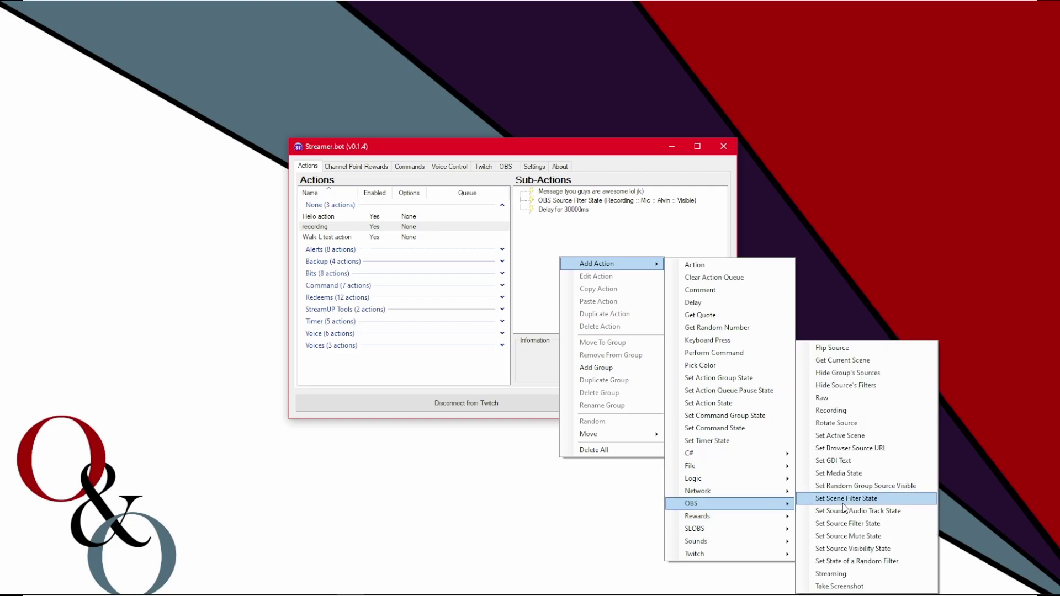
left_click(856, 526)
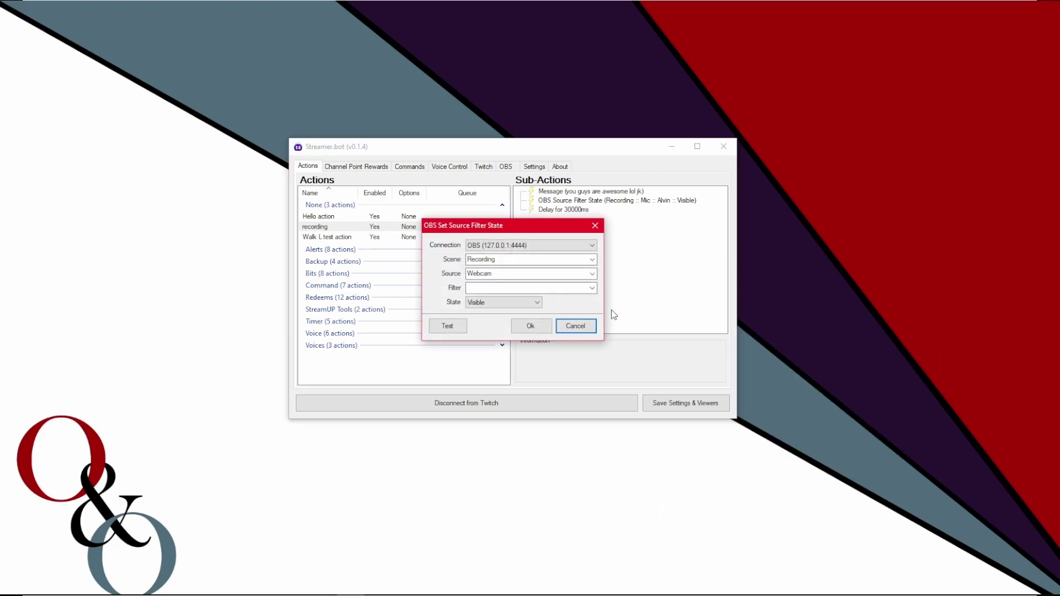
left_click(592, 274)
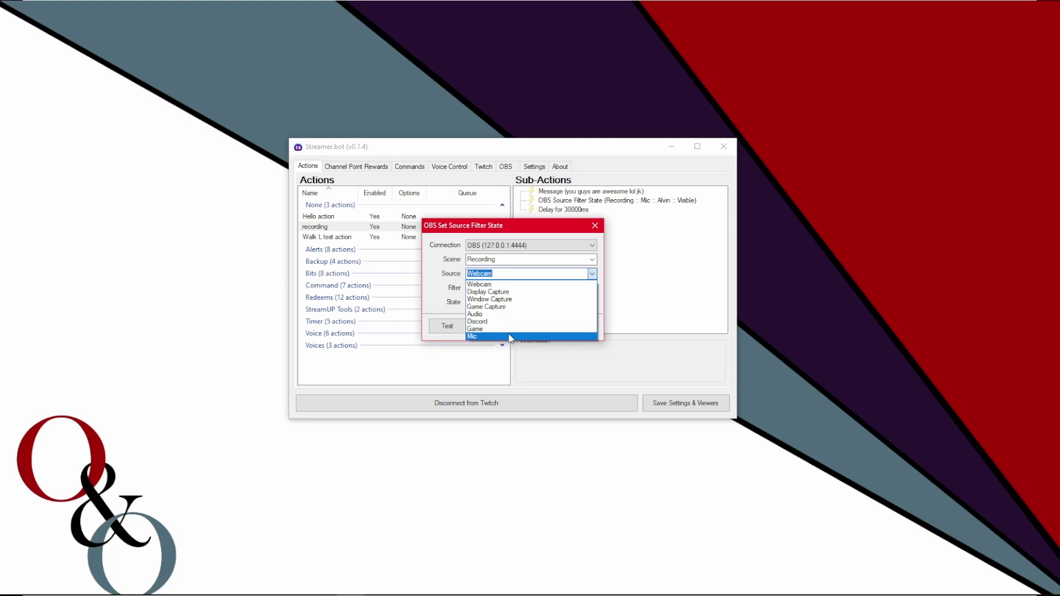
left_click(512, 335)
left_click(592, 290)
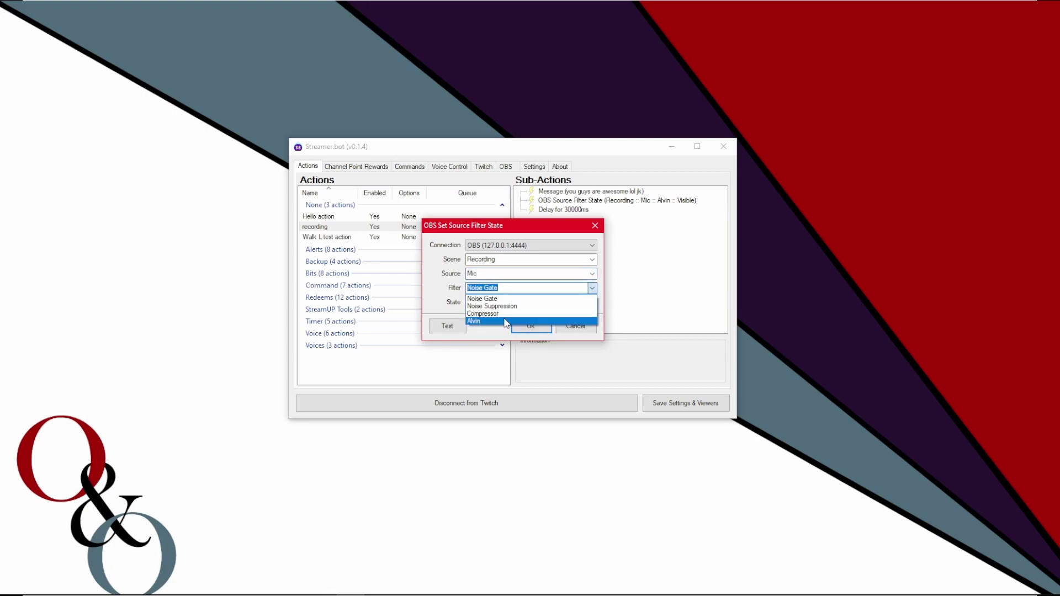
left_click(505, 324)
left_click(503, 303)
left_click(500, 320)
left_click(531, 326)
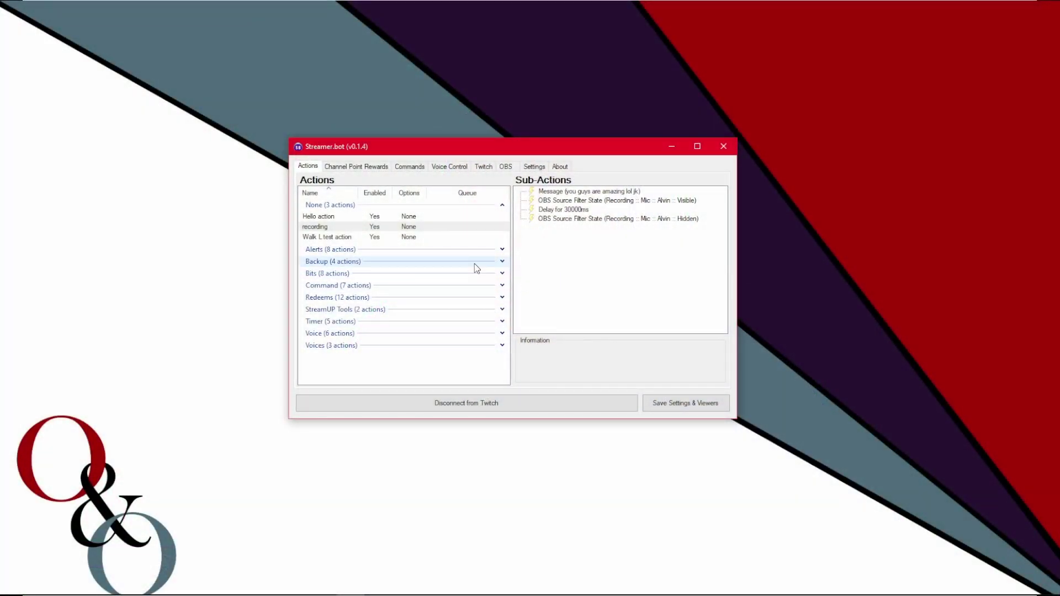
Add a chat command "!test" with location Start that runs the recording action
left_click(410, 169)
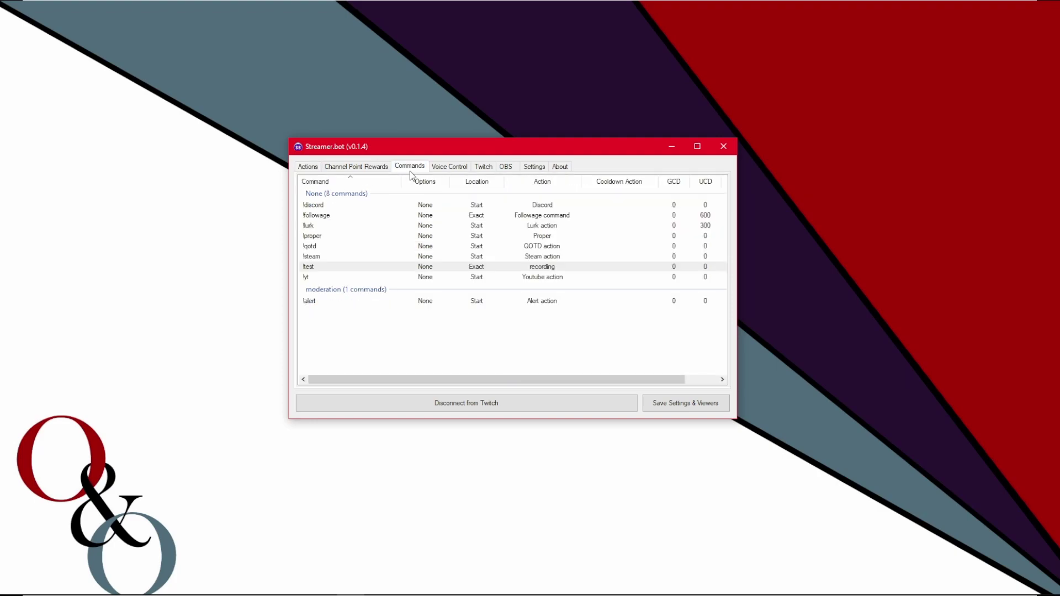
right_click(400, 316)
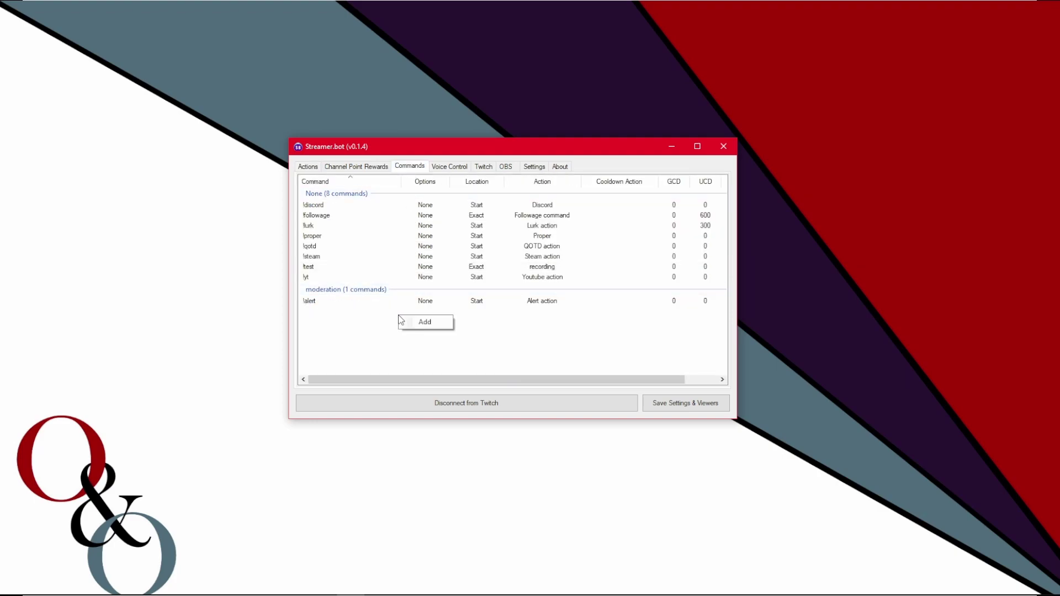
left_click(432, 321)
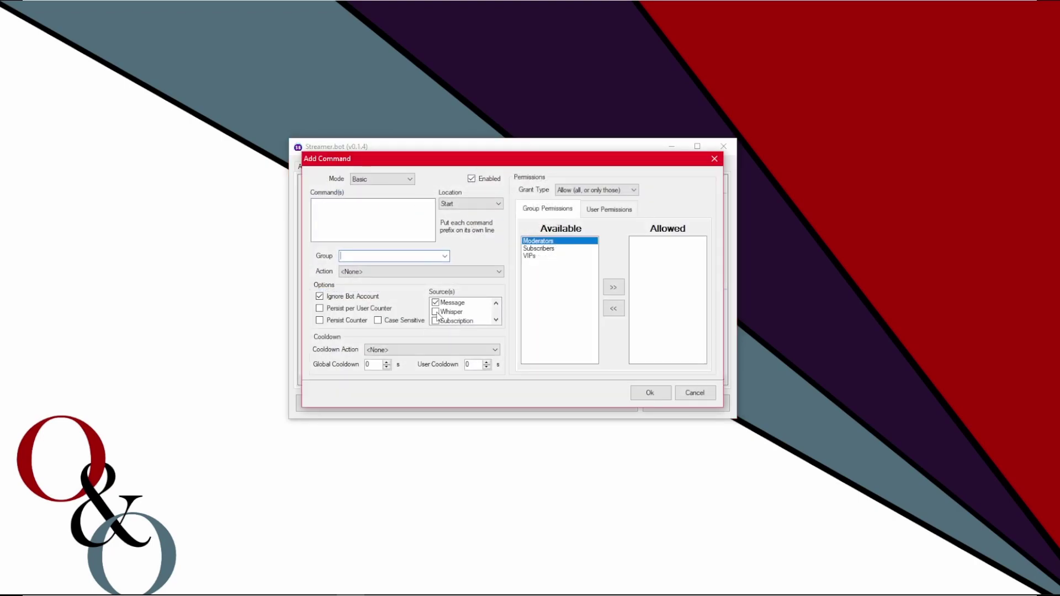
left_click(388, 219)
key("BackSpace")
key("BackSpace")
left_click(432, 271)
scroll(417, 376, "down", 3)
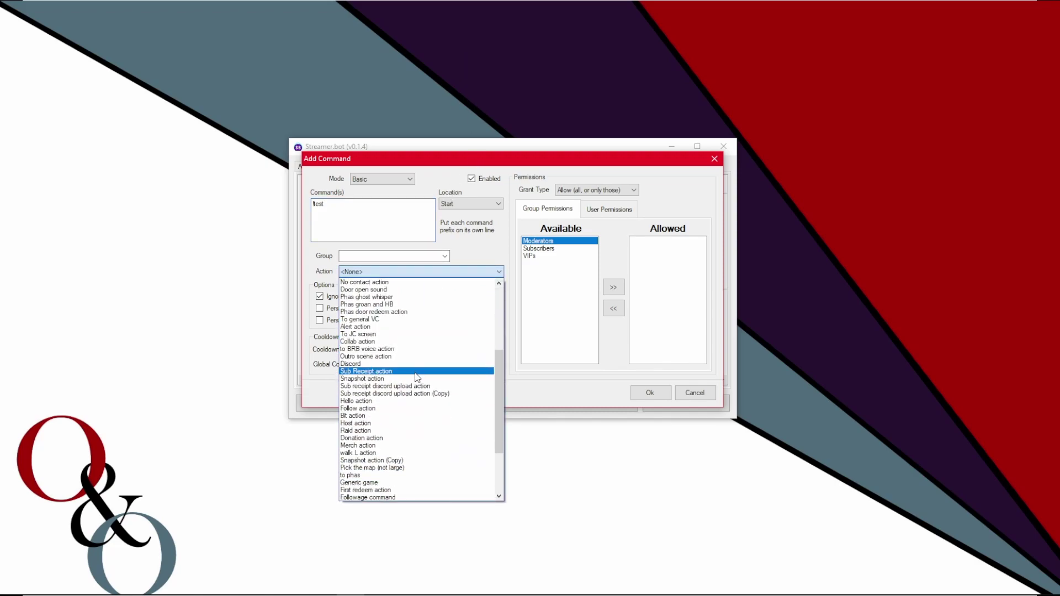
scroll(417, 378, "down", 4)
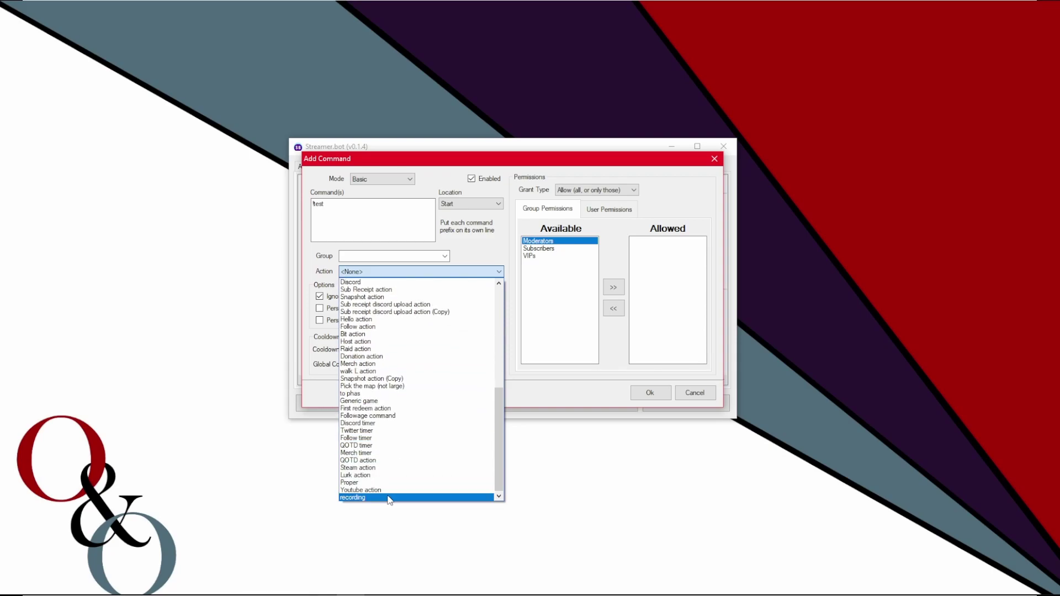
left_click(389, 498)
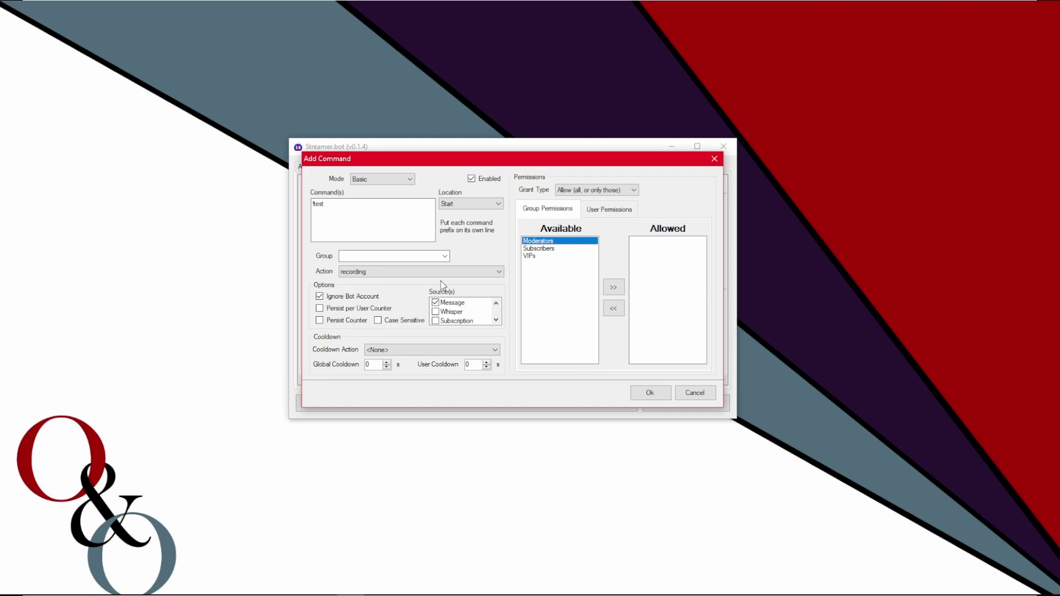
left_click(639, 393)
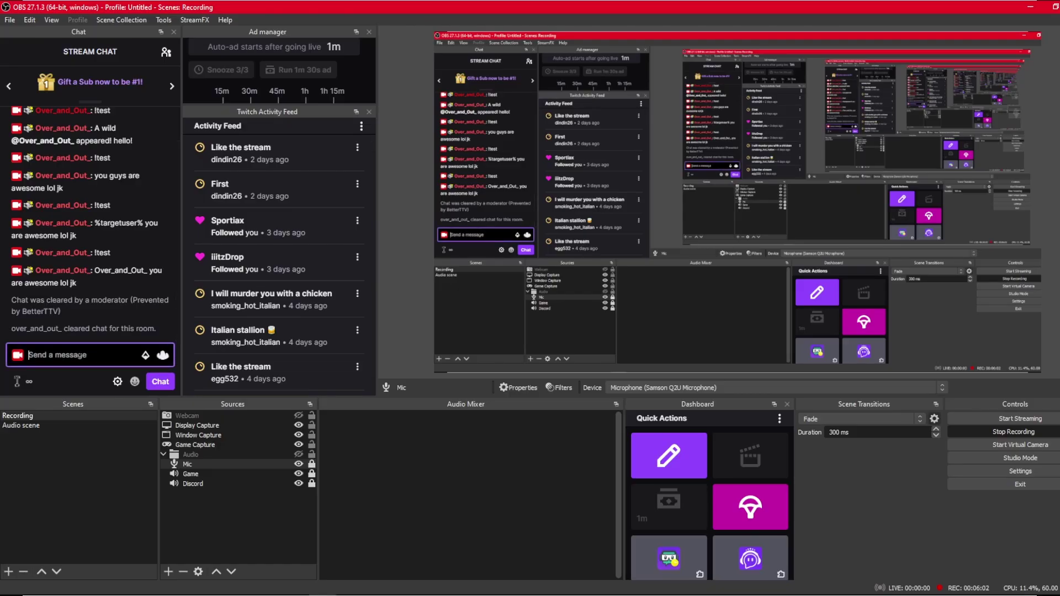
Switch to OBS and test the command by sending "!test" in the stream chat
type("!test")
key("Return")
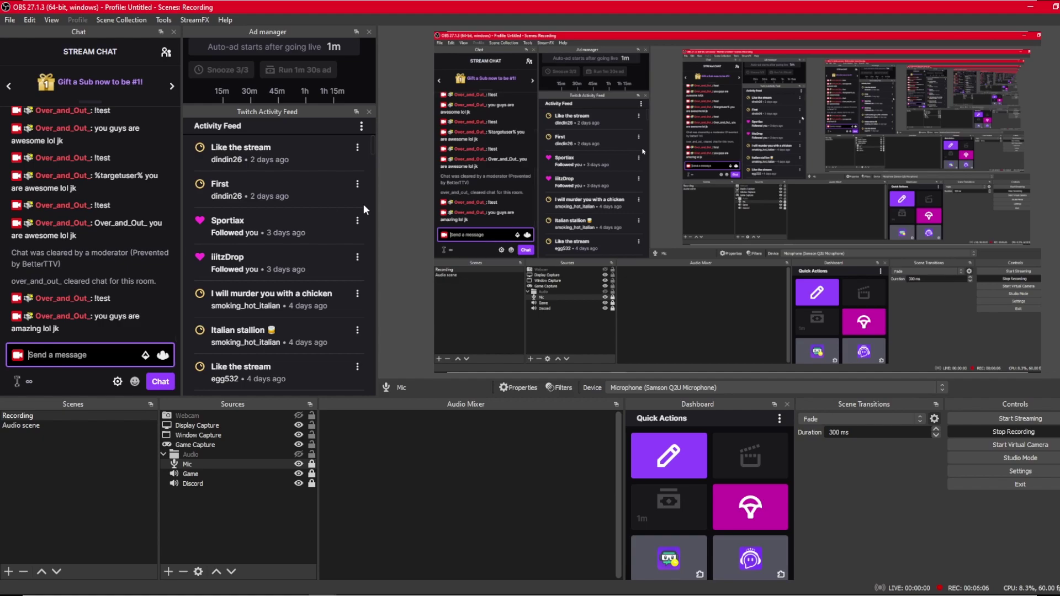
double_click(512, 8)
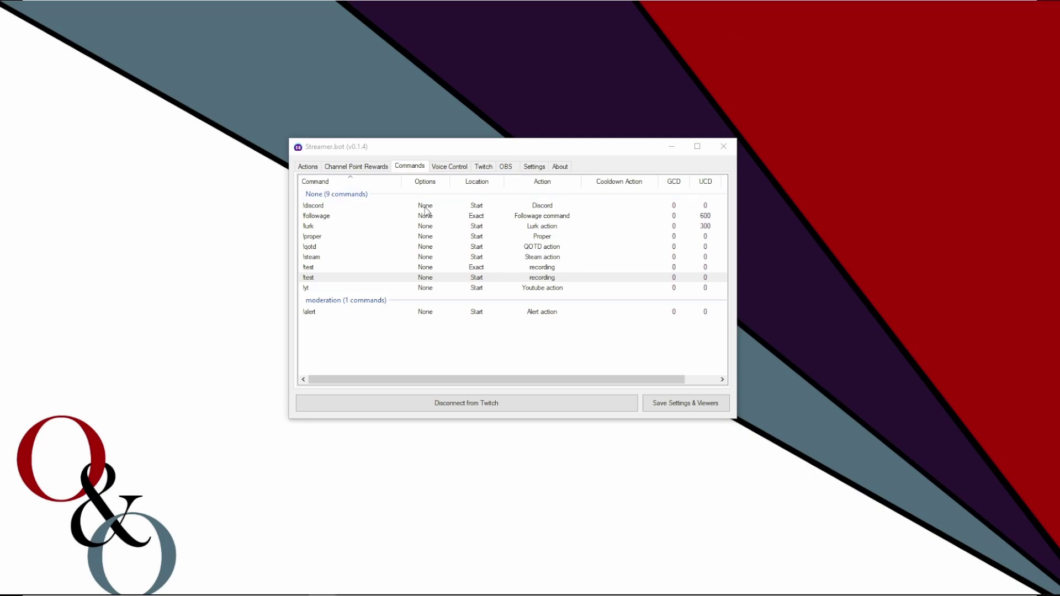
Return to the actions list and look through the sub-action types available for the recording action, including the Twitch and OBS ones
left_click(307, 167)
right_click(568, 280)
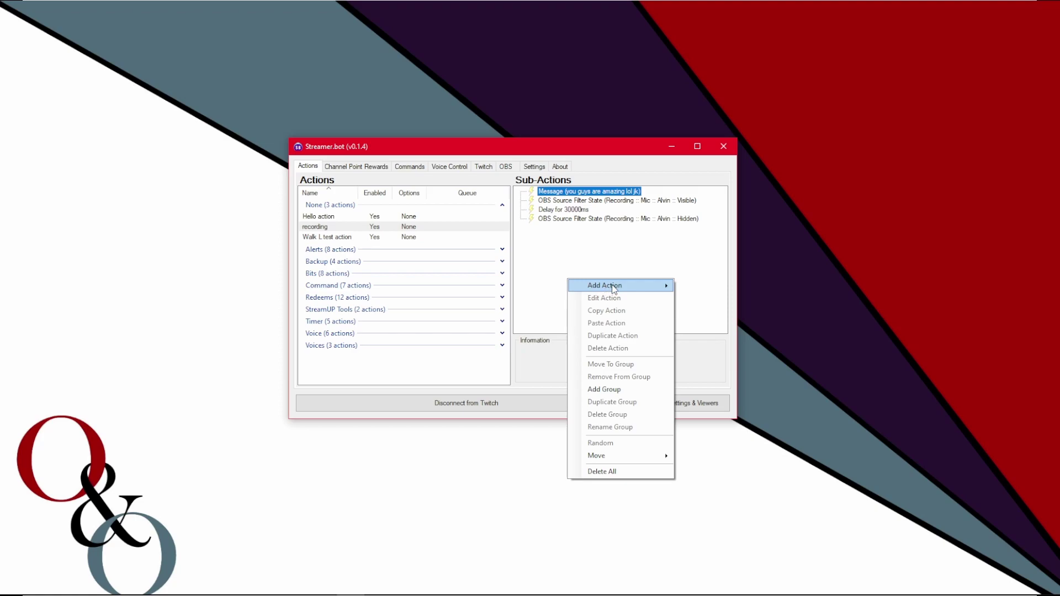
mouse_move(614, 288)
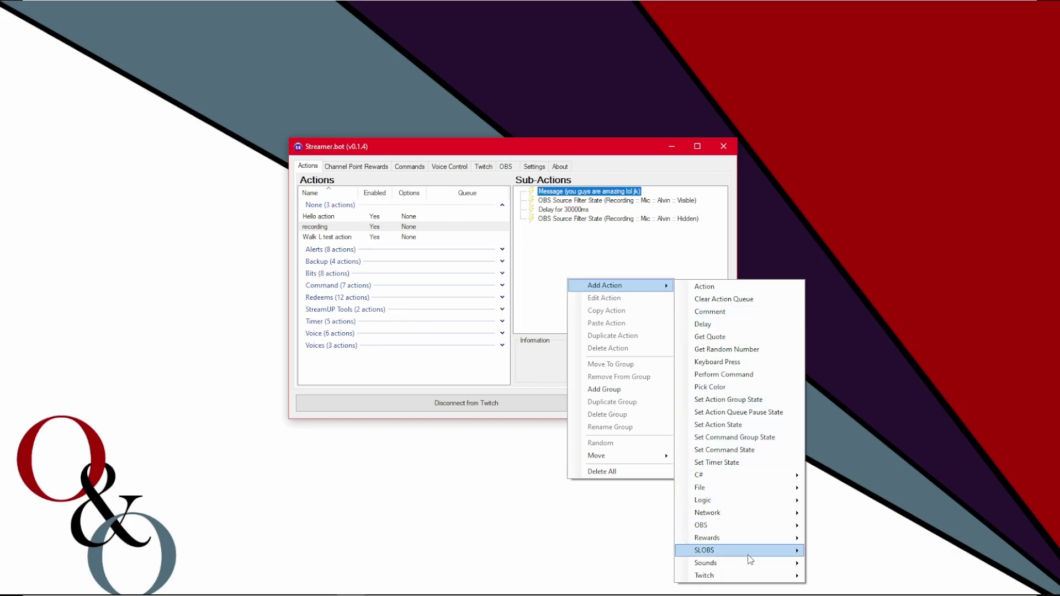
mouse_move(743, 577)
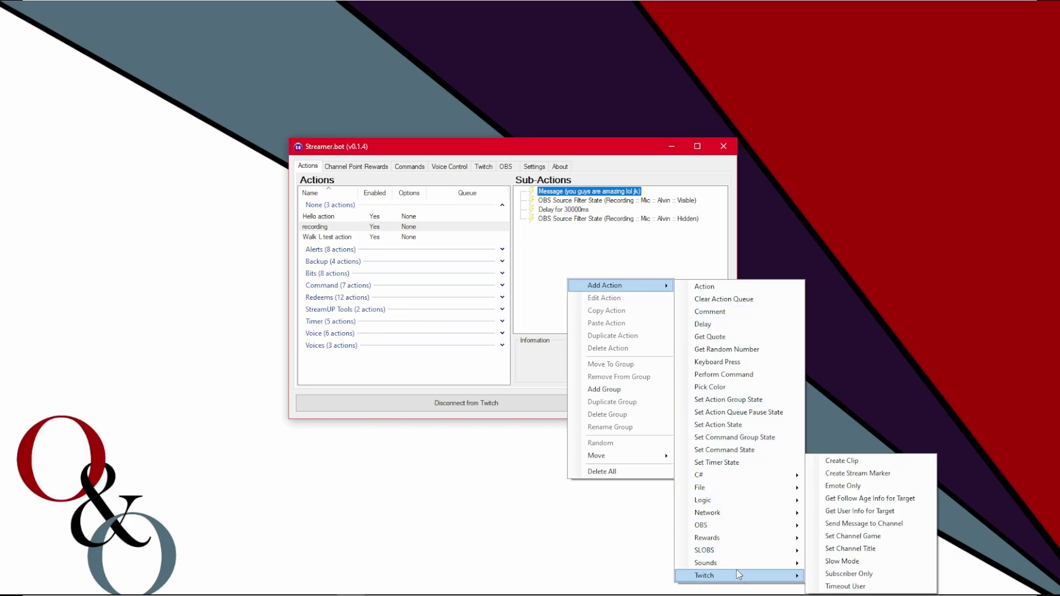
mouse_move(736, 528)
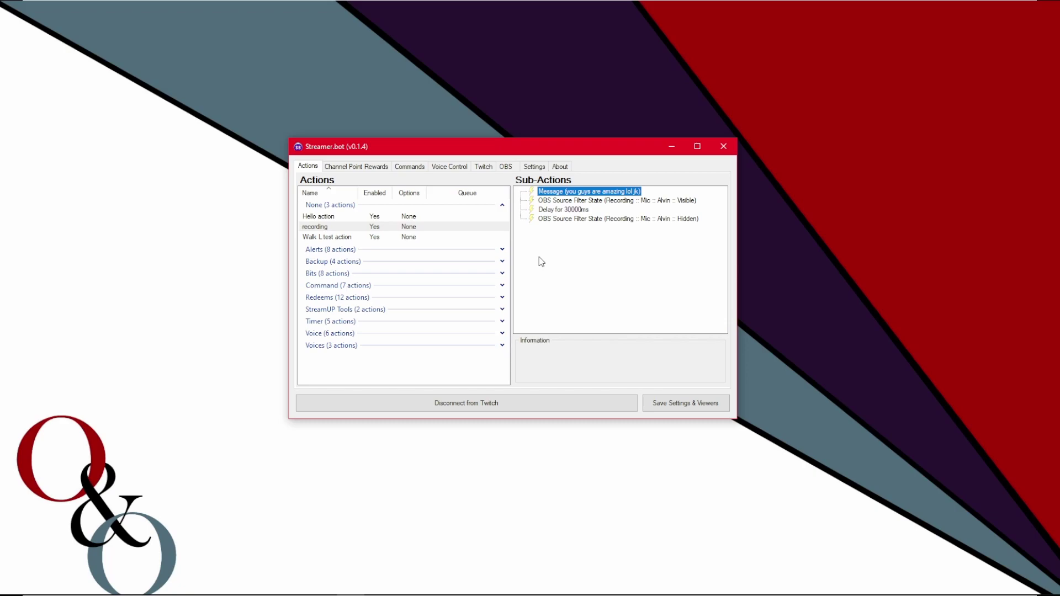
Change the recording action's chat message to "hey %targetuser% you are amazing lol jk"
double_click(562, 191)
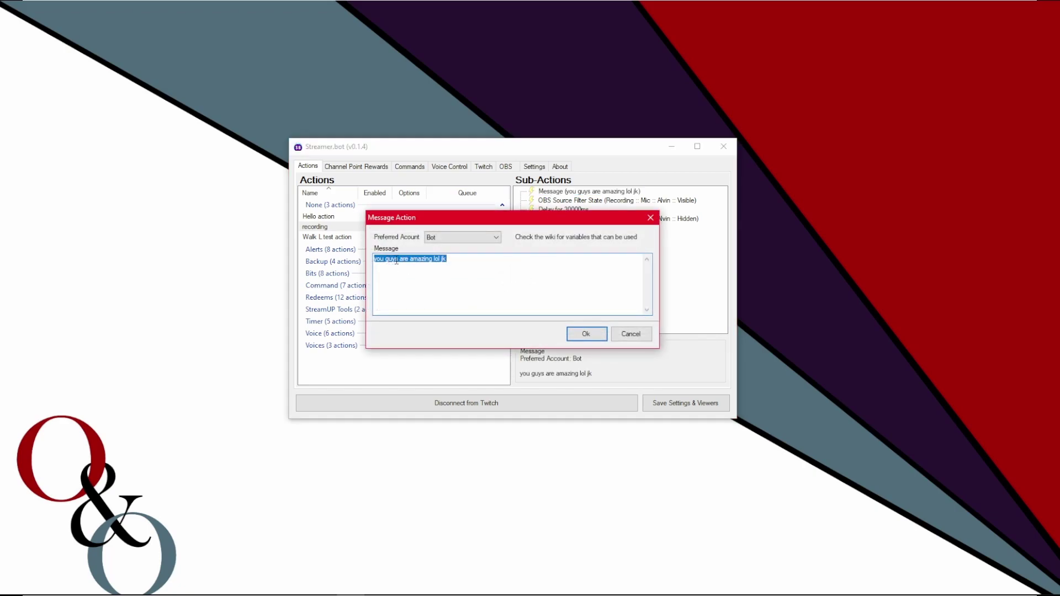
left_click_drag(399, 260, 373, 264)
type("hey %")
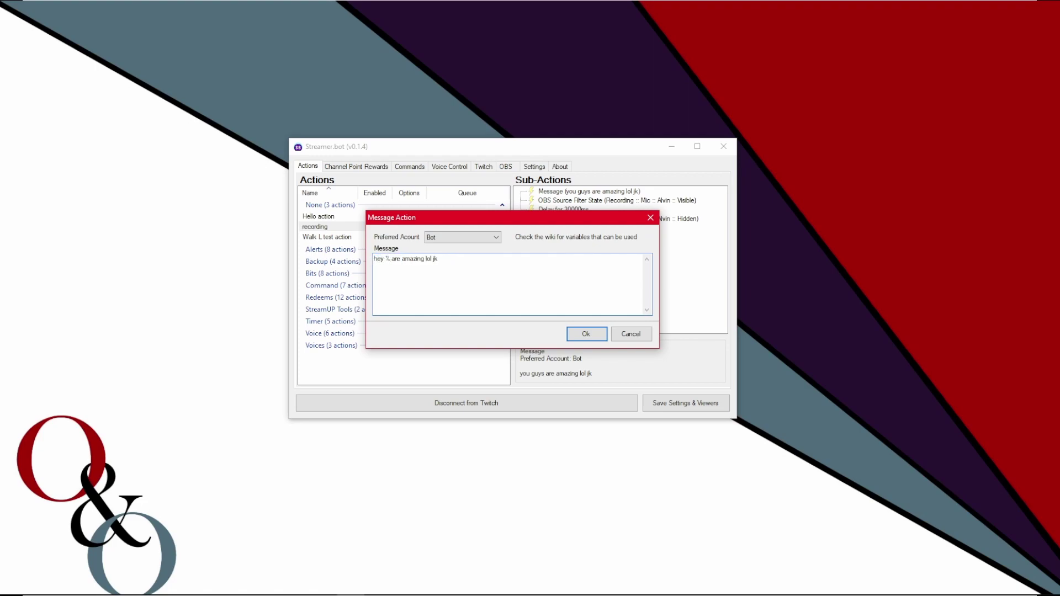
type("targetuser% you")
key("Return")
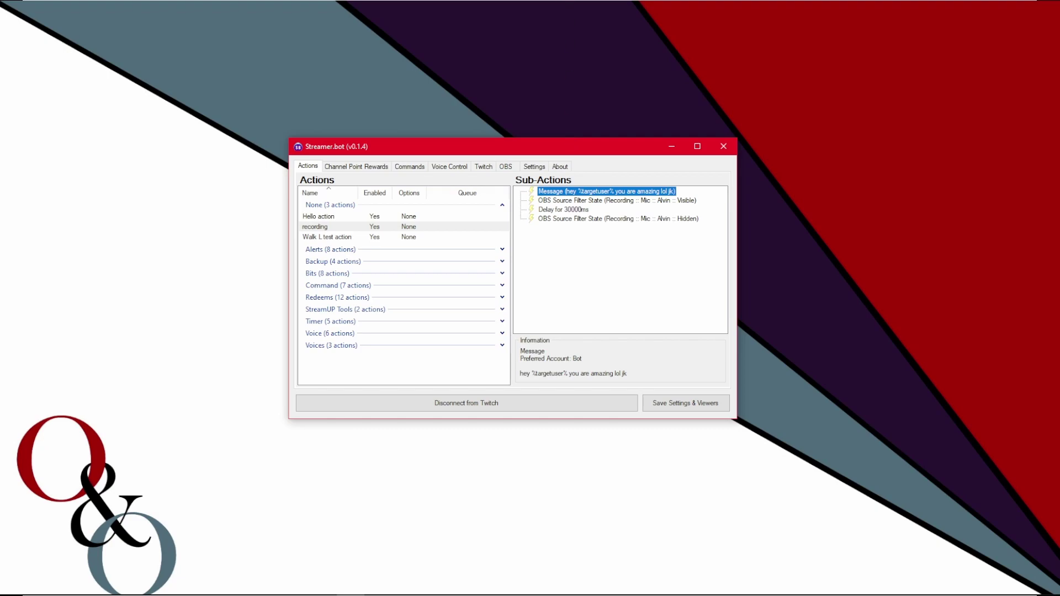
Add a Twitch Get User Info for Target sub-action with source type User to the recording action
right_click(561, 261)
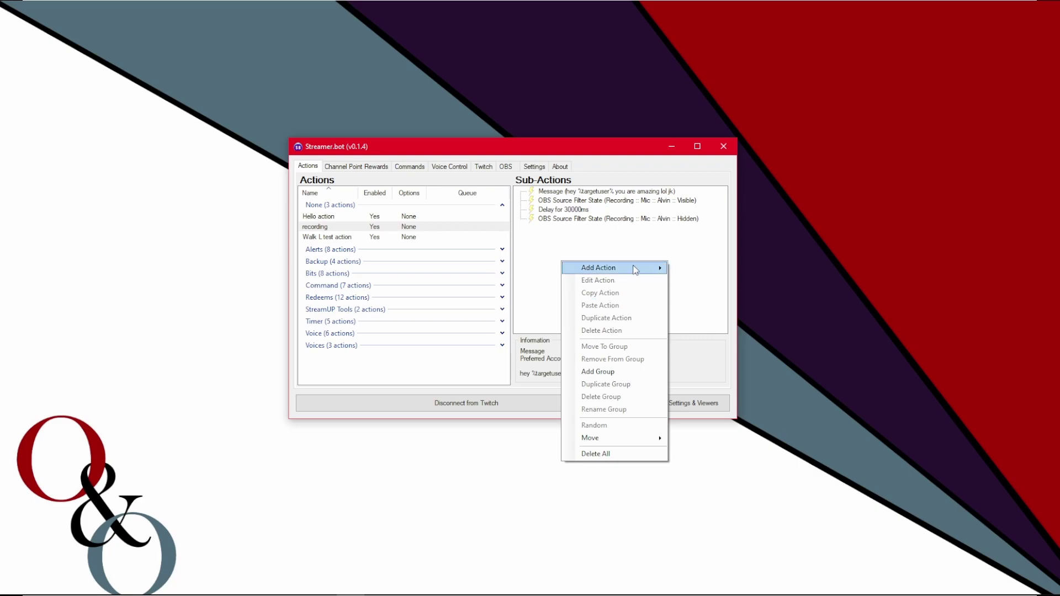
mouse_move(635, 270)
mouse_move(755, 559)
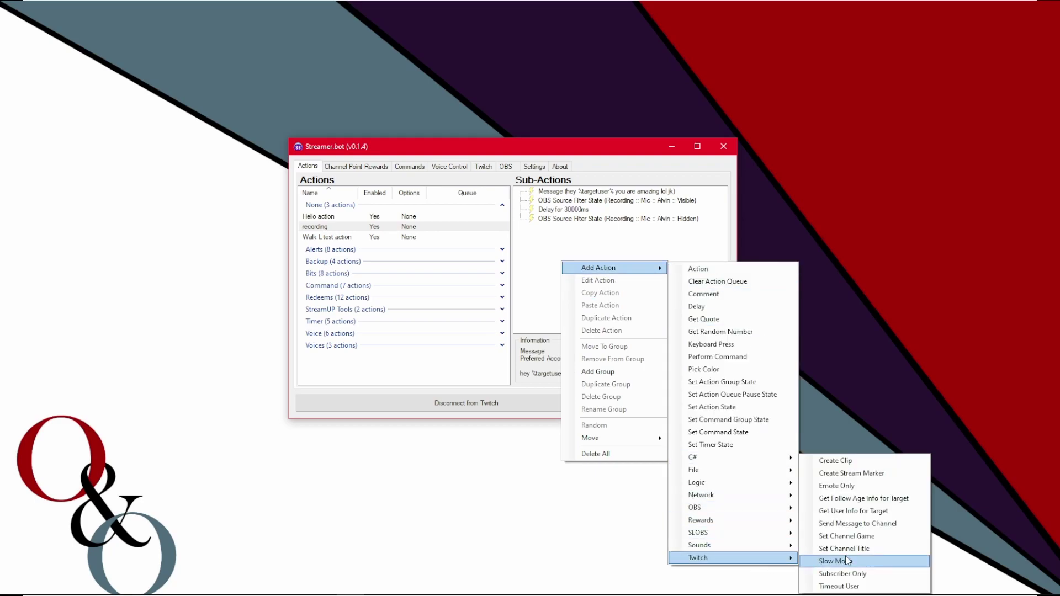
left_click(862, 511)
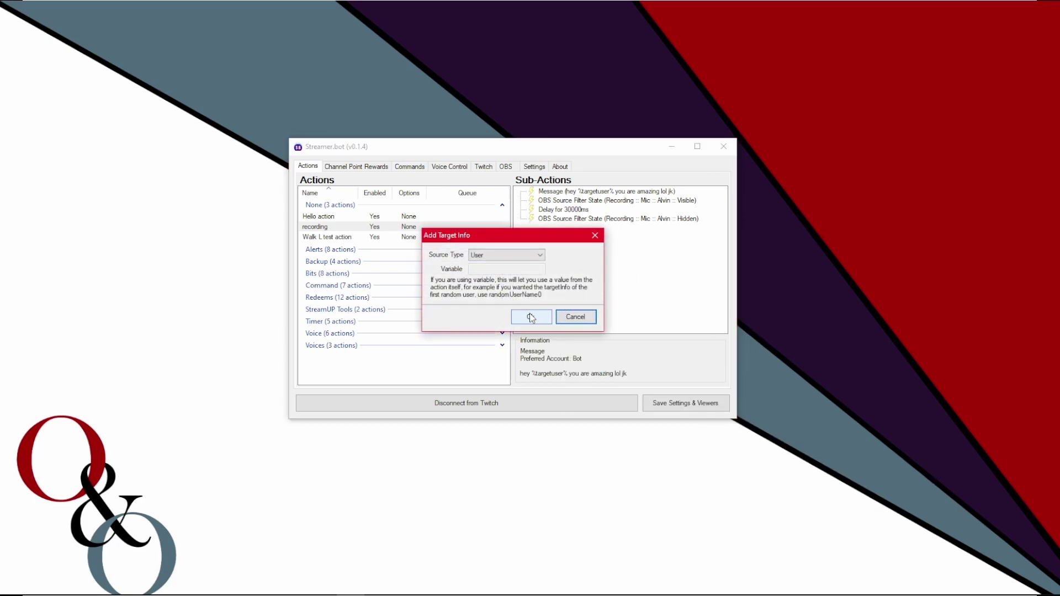
left_click(531, 317)
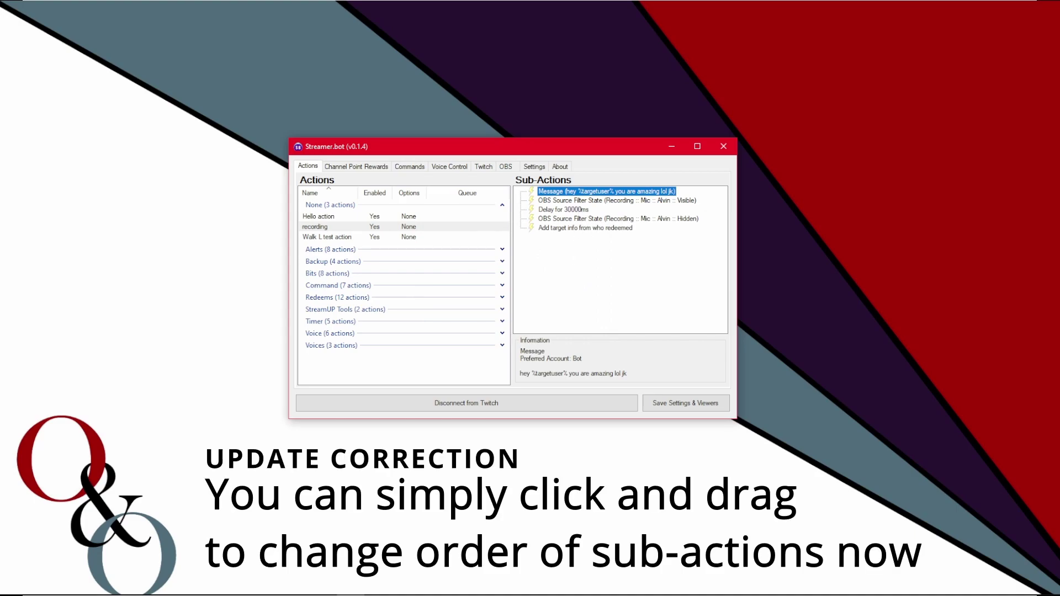
Move the target info sub-action above the message so it runs first in the recording action
left_click(586, 231)
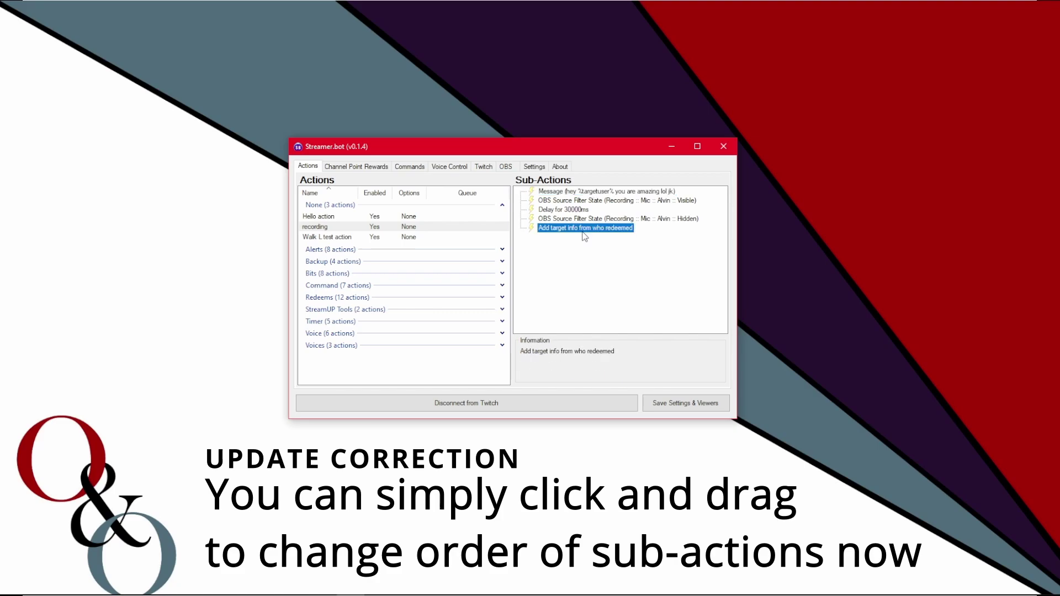
left_click_drag(591, 236, 588, 193)
left_click(576, 276)
Place the floating OBS stream chat beside the Streamer.bot window and send "!test" in it
key("alt+Tab")
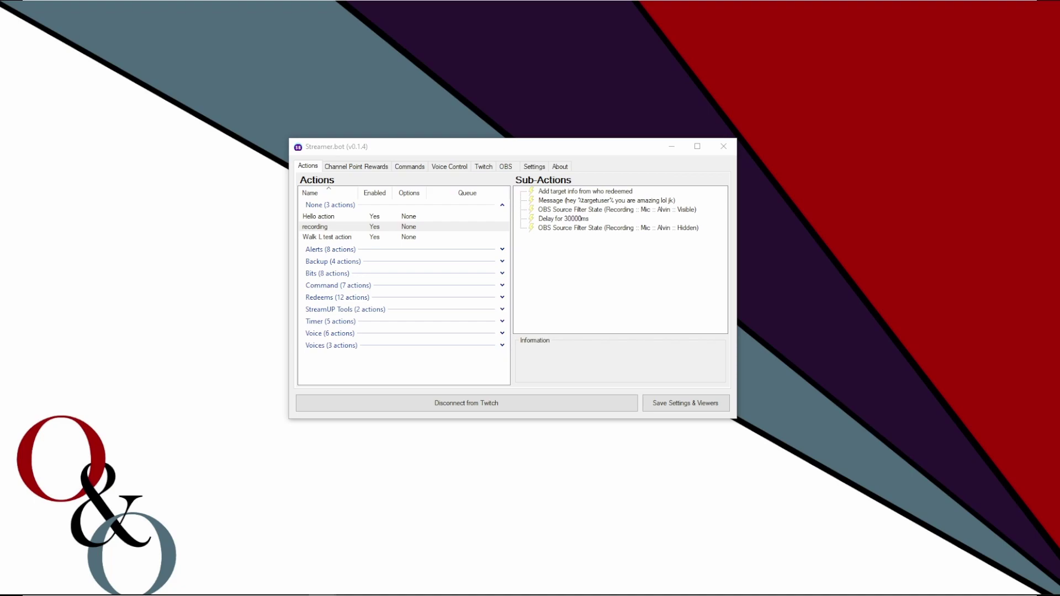
left_click_drag(817, 5, 856, 97)
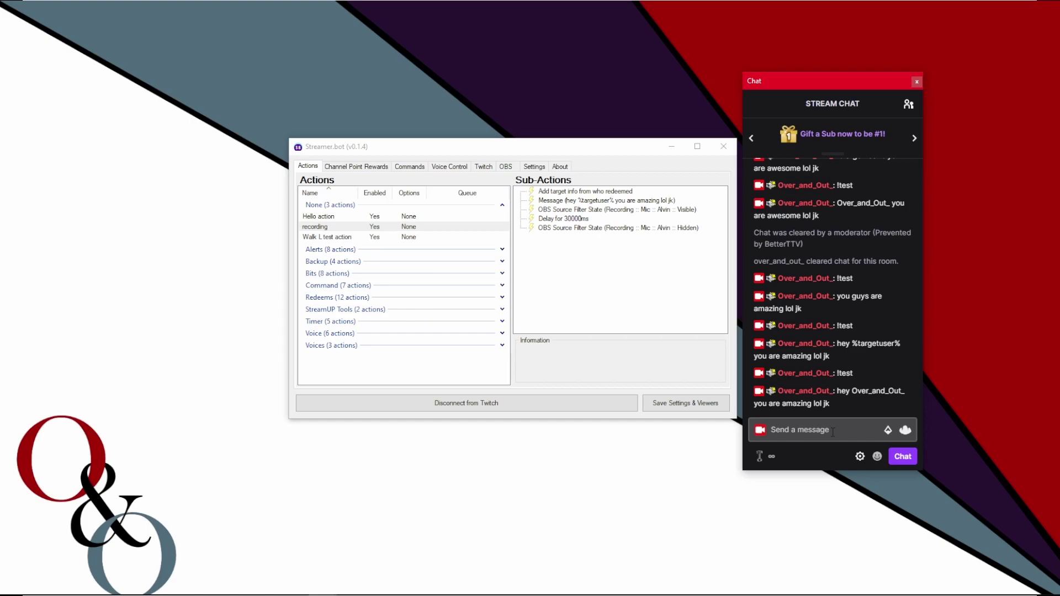
left_click(833, 431)
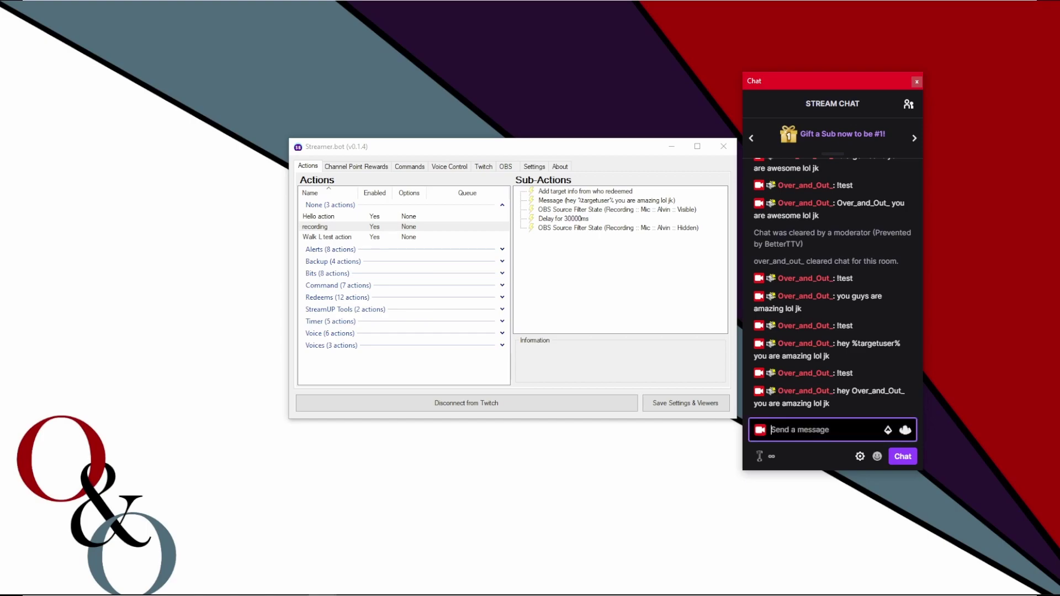
type("!test")
key("Return")
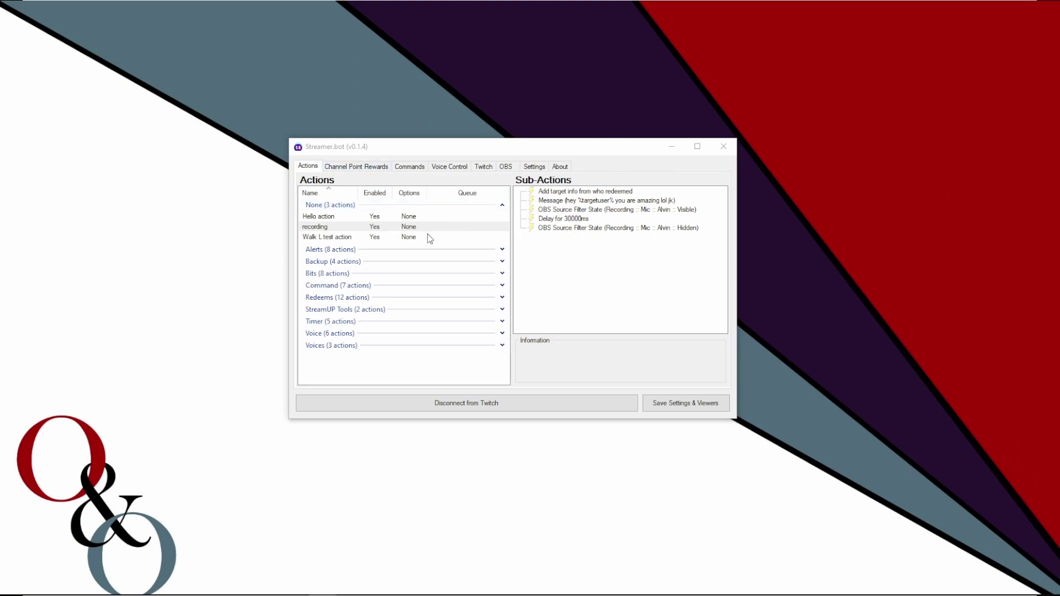
Add a new action named "second recording" with the default queue
right_click(459, 238)
left_click(483, 247)
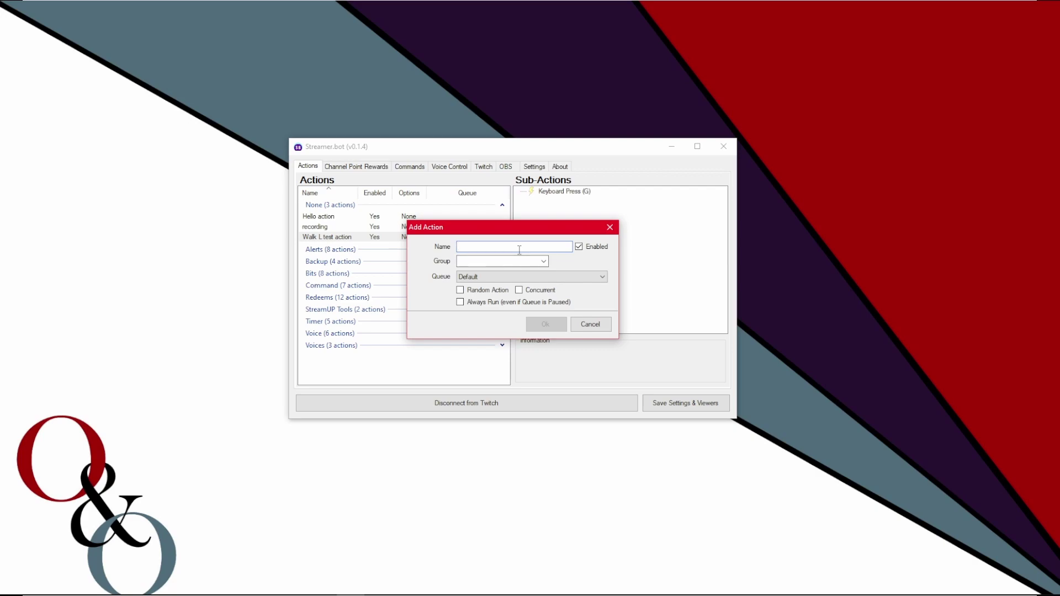
type("second recording")
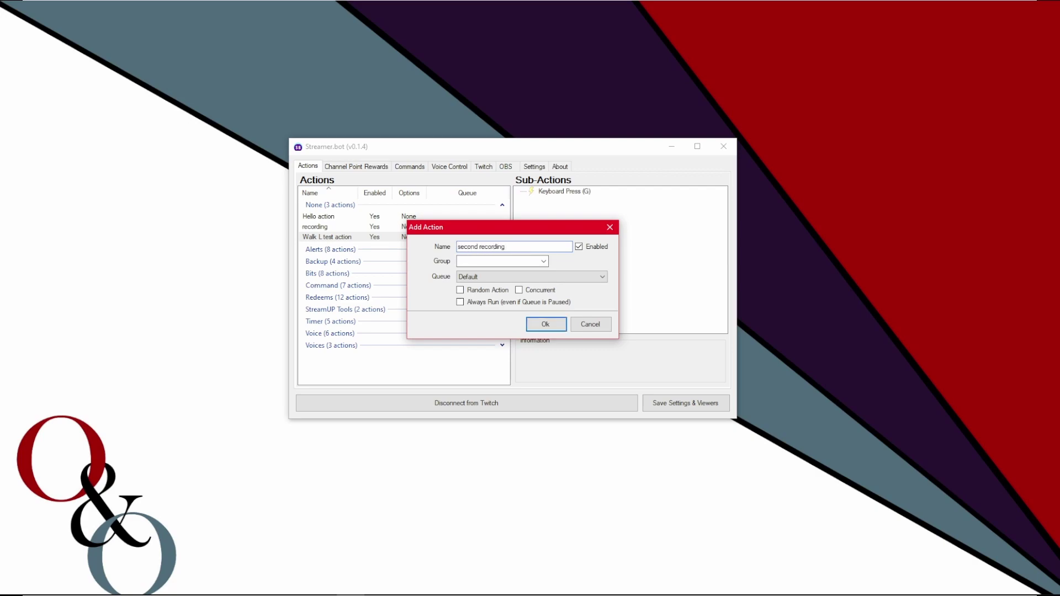
key("Return")
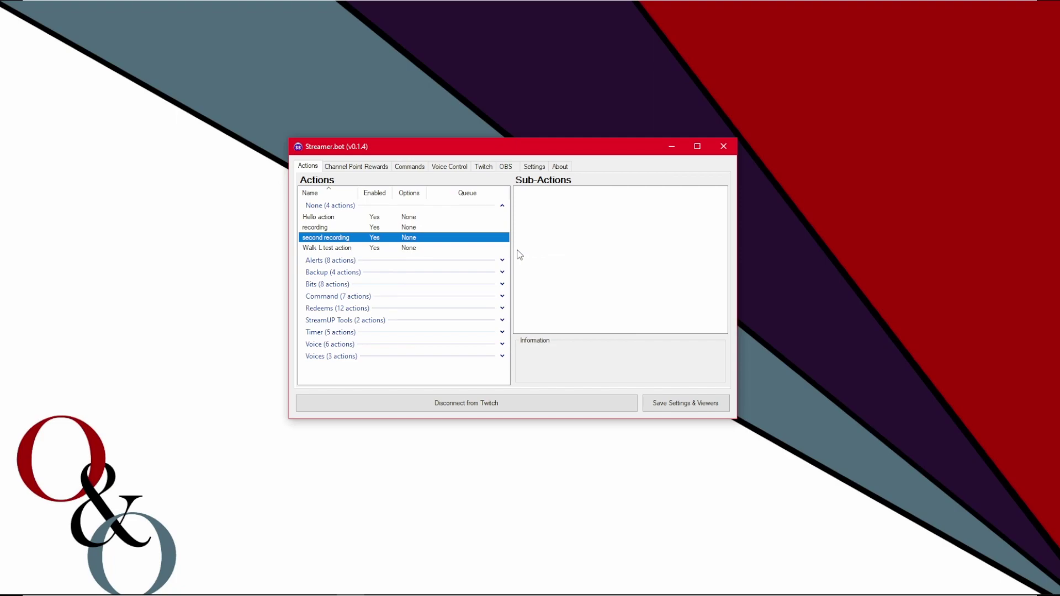
Give the second recording action an OBS Set Active Scene sub-action that switches to Audio scene
right_click(553, 228)
mouse_move(628, 235)
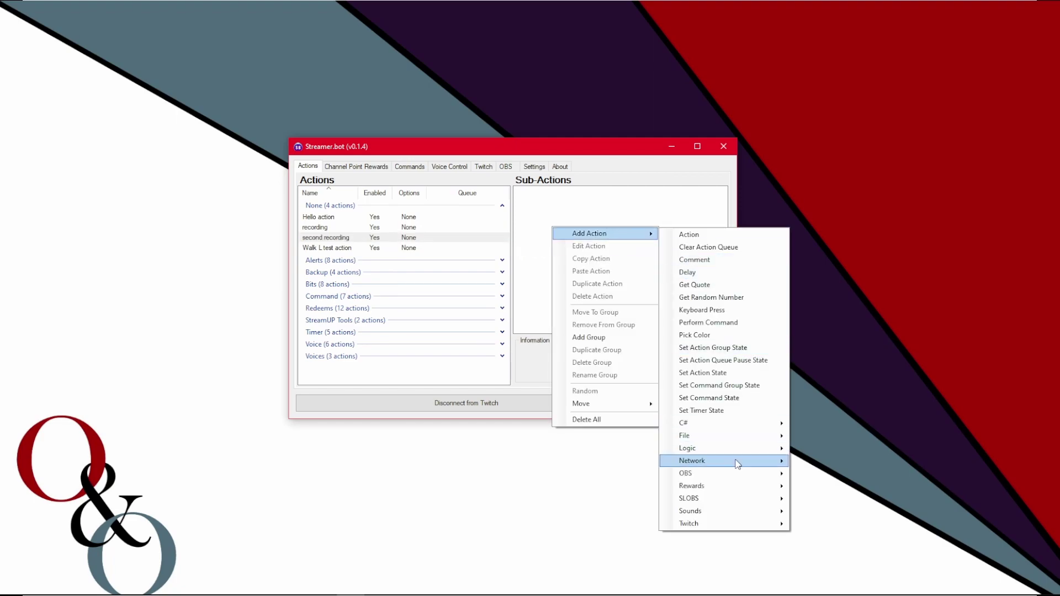
mouse_move(737, 474)
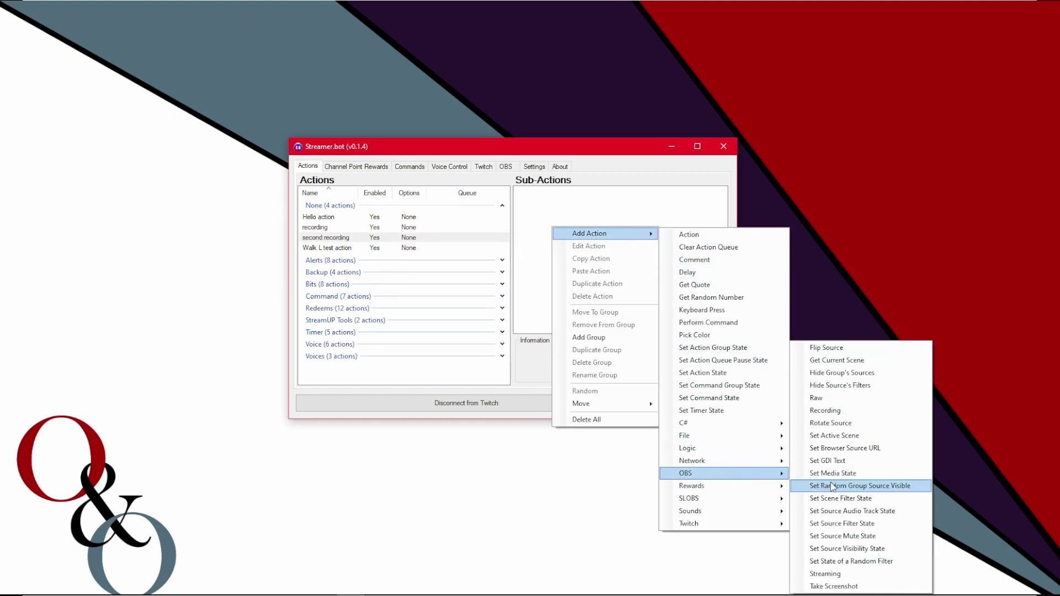
left_click(857, 438)
left_click(592, 276)
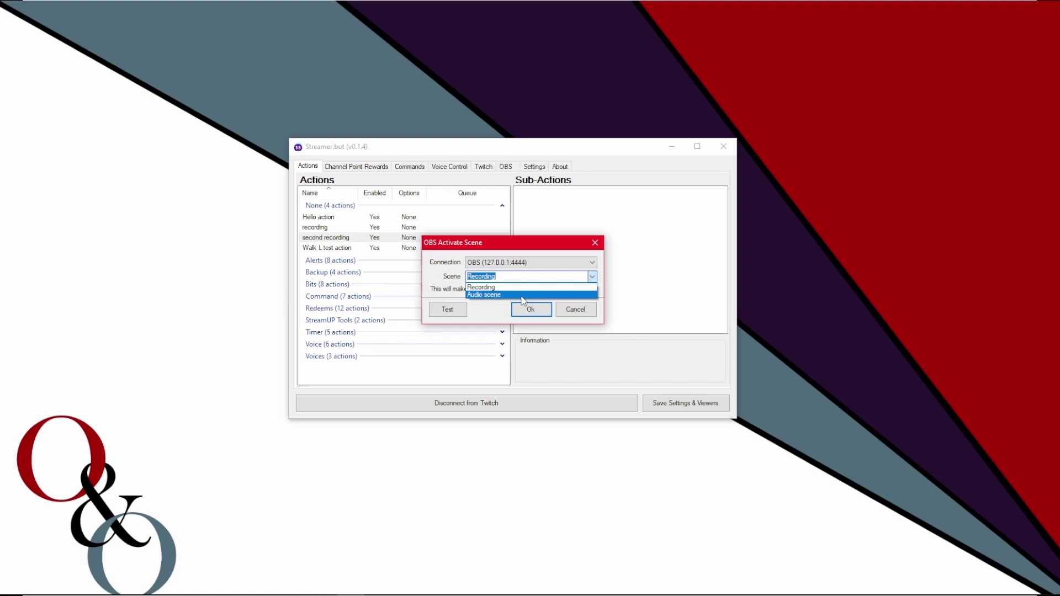
left_click(523, 296)
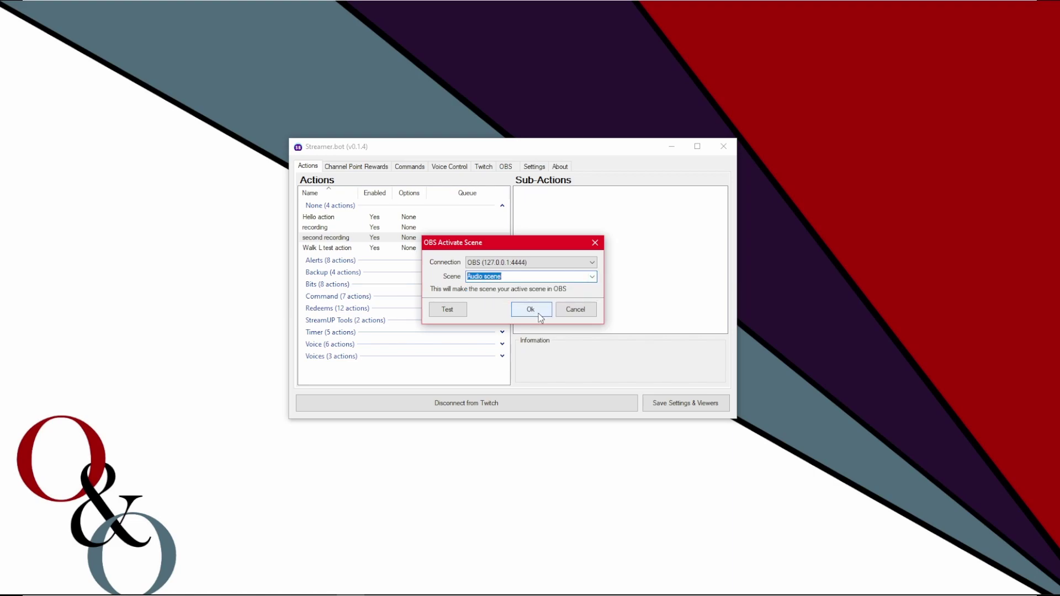
left_click(530, 311)
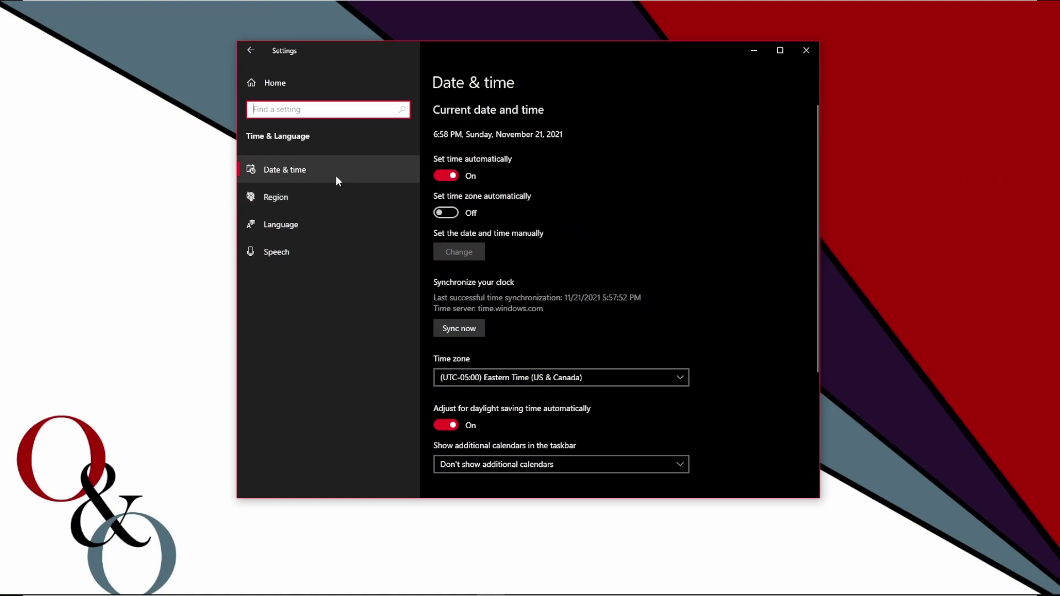
Switch to the Windows Time & Language settings and open the Speech page
left_click(327, 253)
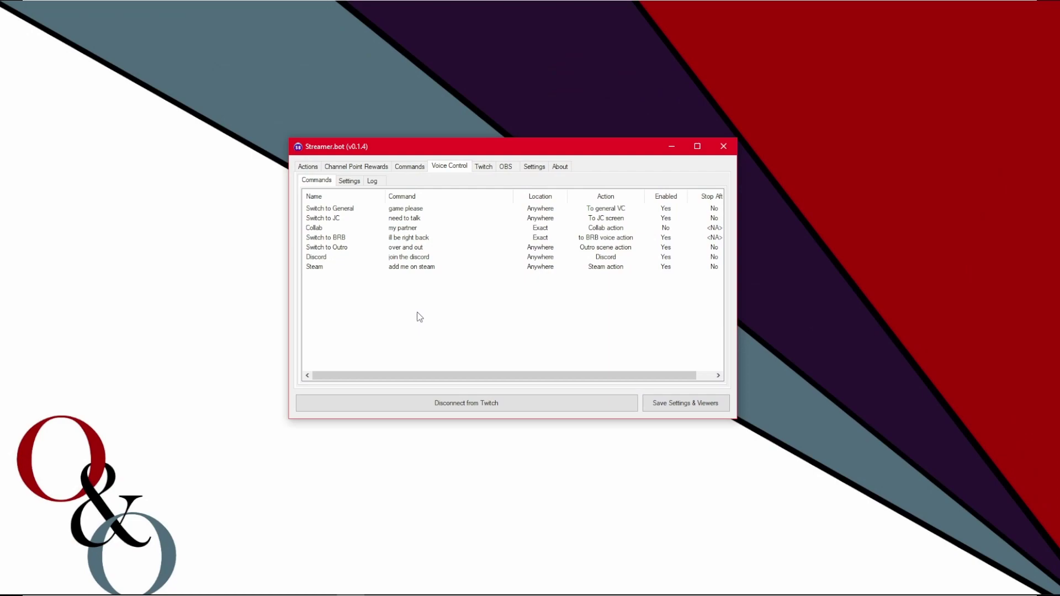
Start a new speech-to-text voice command named "Rose"
right_click(407, 309)
left_click(437, 318)
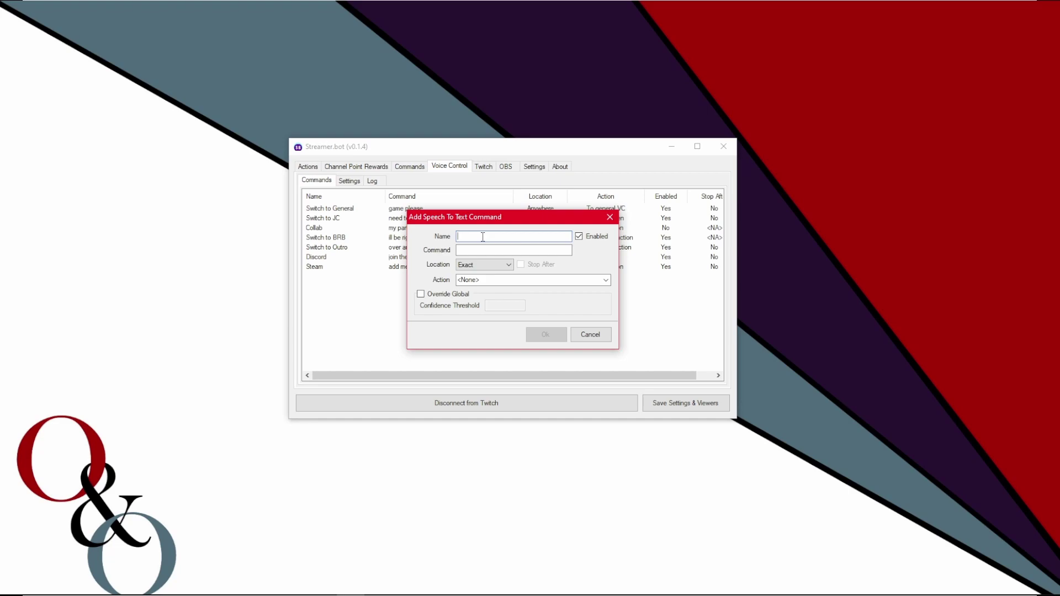
type("Rose")
key("Tab")
type("chat plea")
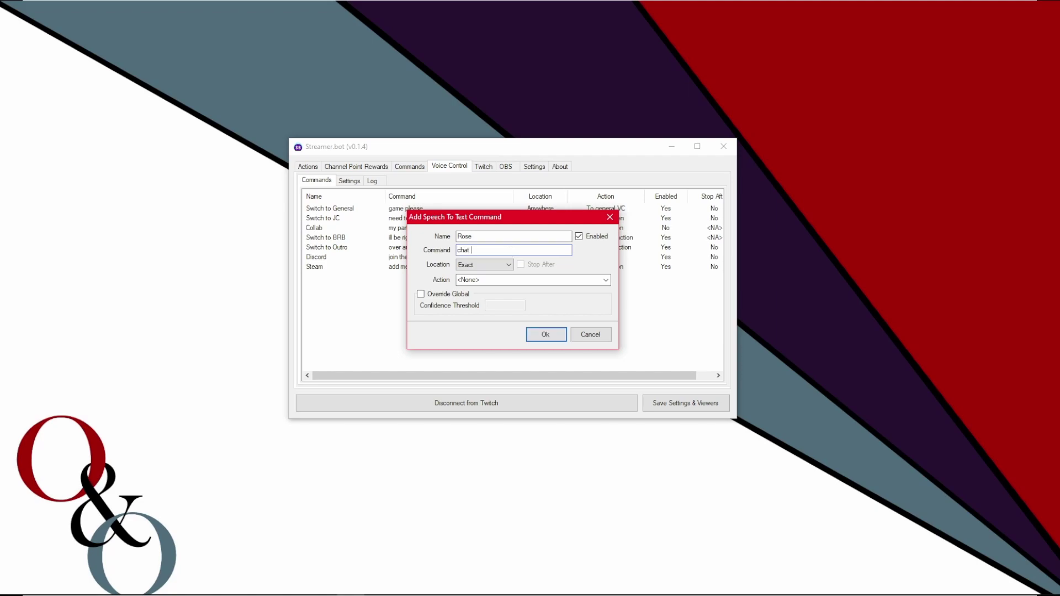
type("se")
key("BackSpace")
key("BackSpace")
key("BackSpace")
key("BackSpace")
key("BackSpace")
key("BackSpace")
key("BackSpace")
key("BackSpace")
key("BackSpace")
key("BackSpace")
key("BackSpace")
Set the voice command's phrase to "i want to switch", matched Anywhere, assign the second recording action and save it
type("i want to switch")
left_click(509, 264)
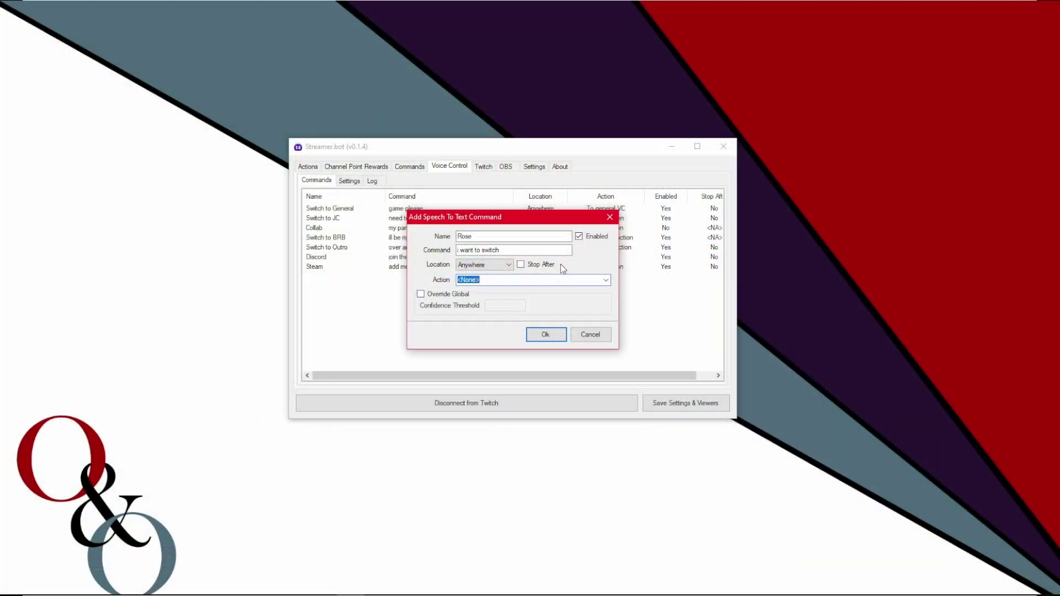
left_click(607, 281)
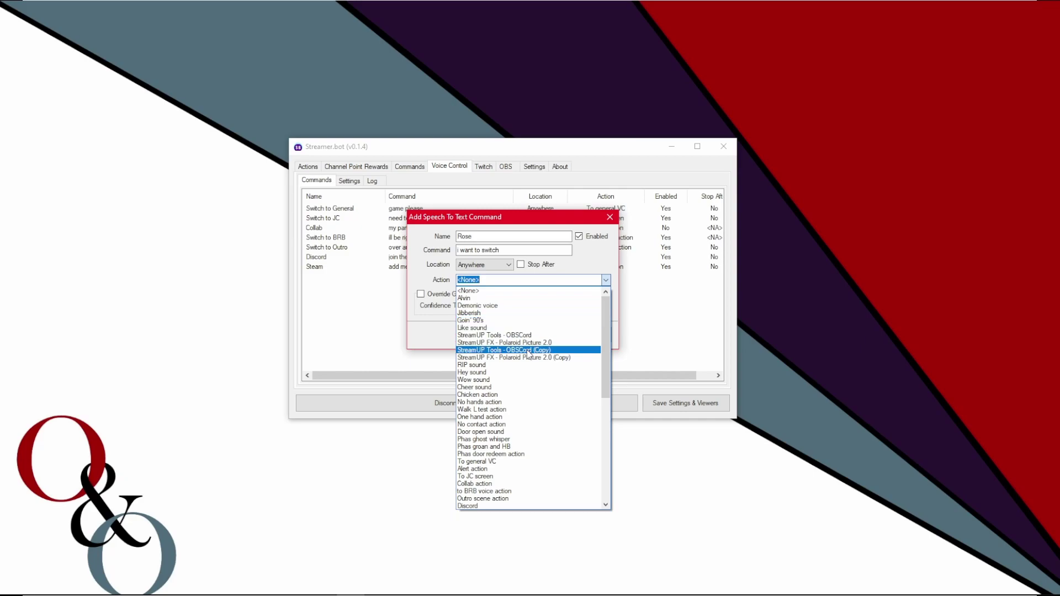
scroll(525, 354, "down", 6)
scroll(503, 492, "down", 4)
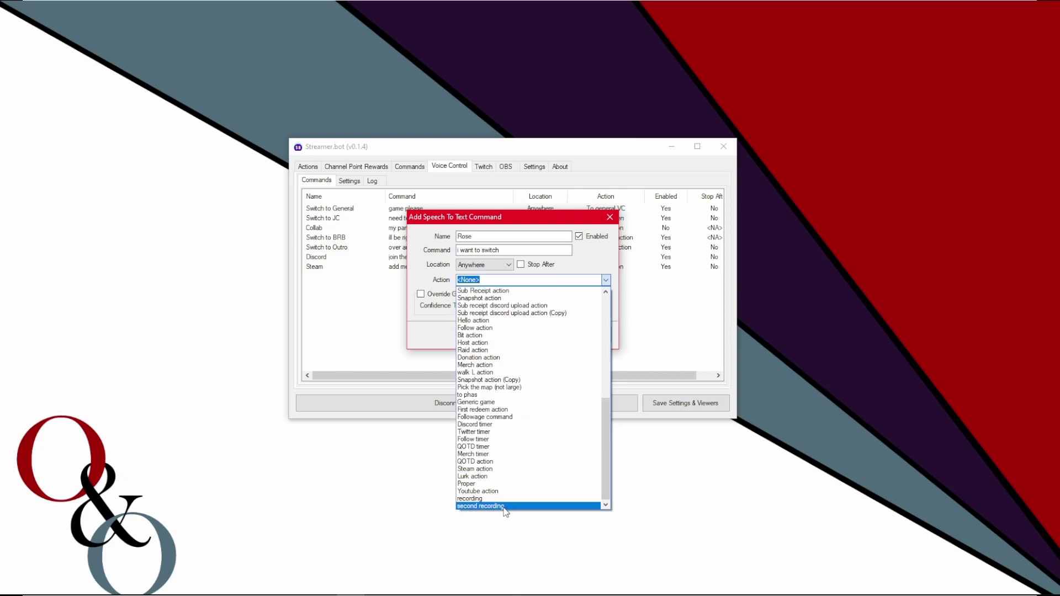
left_click(514, 507)
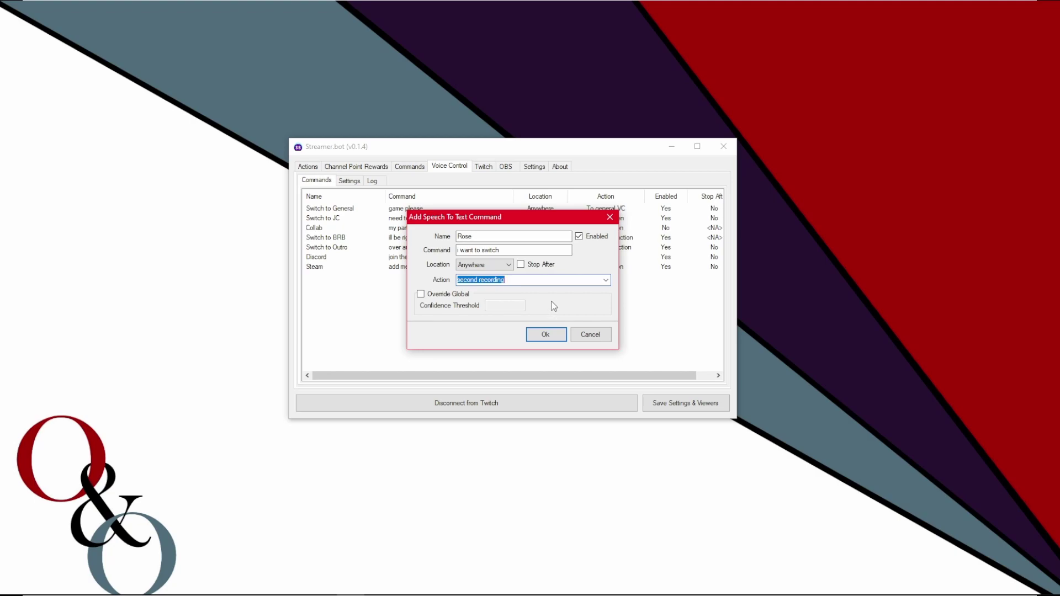
left_click(544, 334)
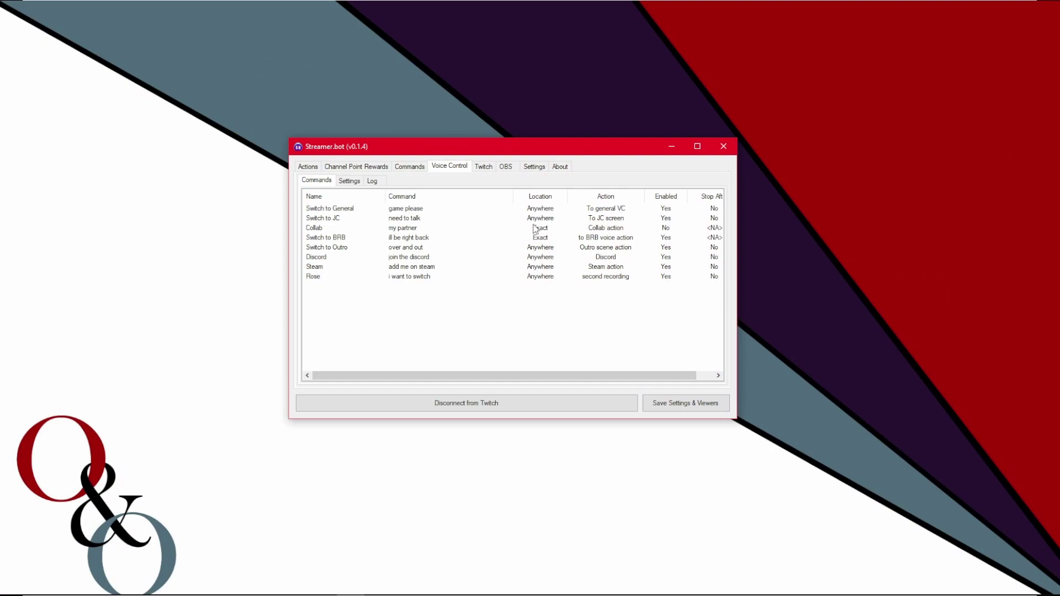
Start a new timed action named "Capricorn" with an interval of 10 seconds
left_click(535, 167)
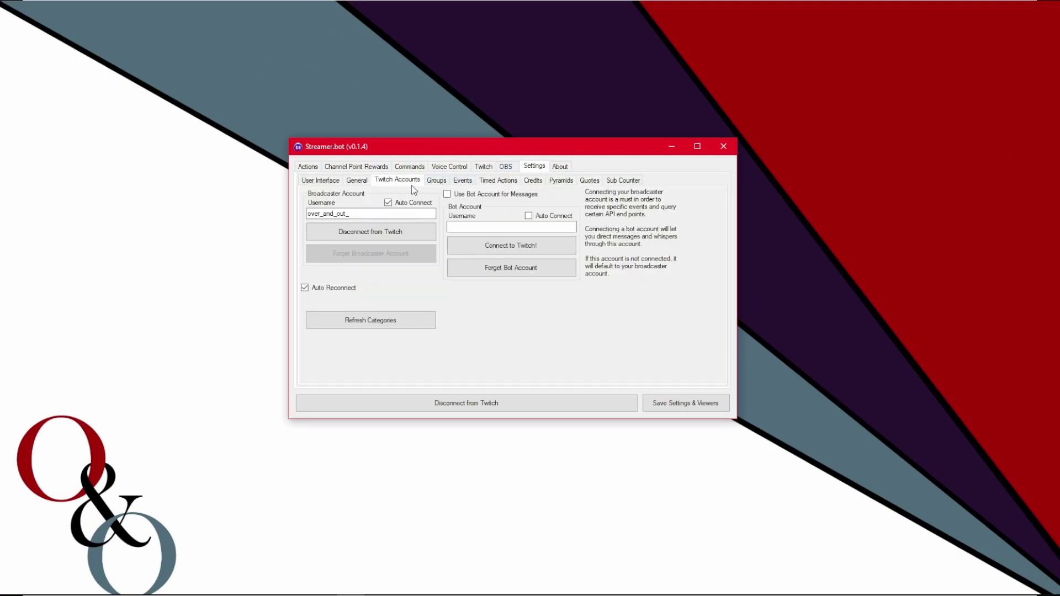
left_click(487, 182)
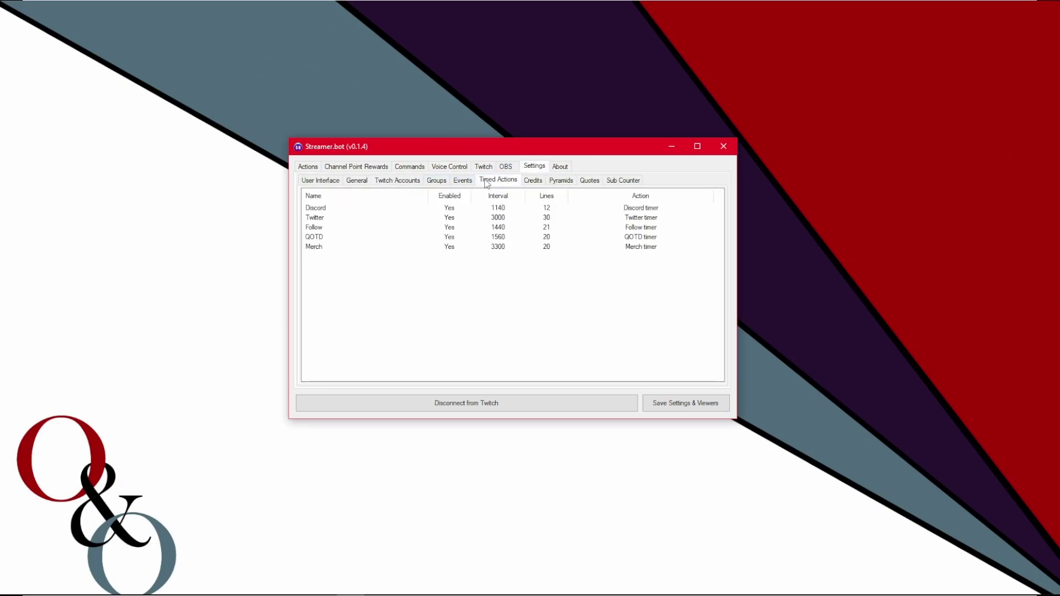
right_click(450, 273)
left_click(453, 275)
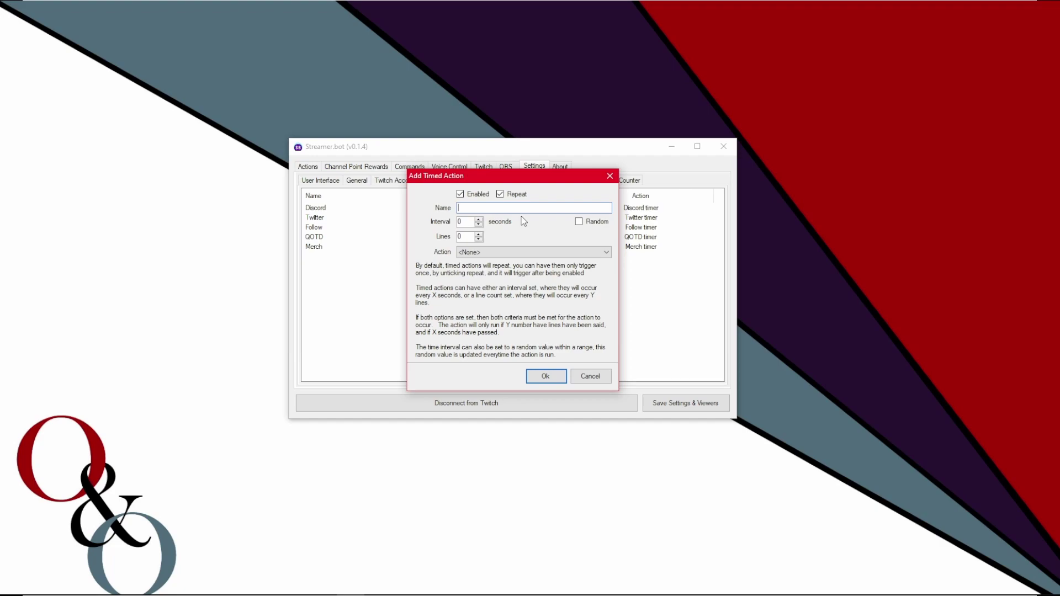
type("Capricorn")
left_click(459, 223)
type("1")
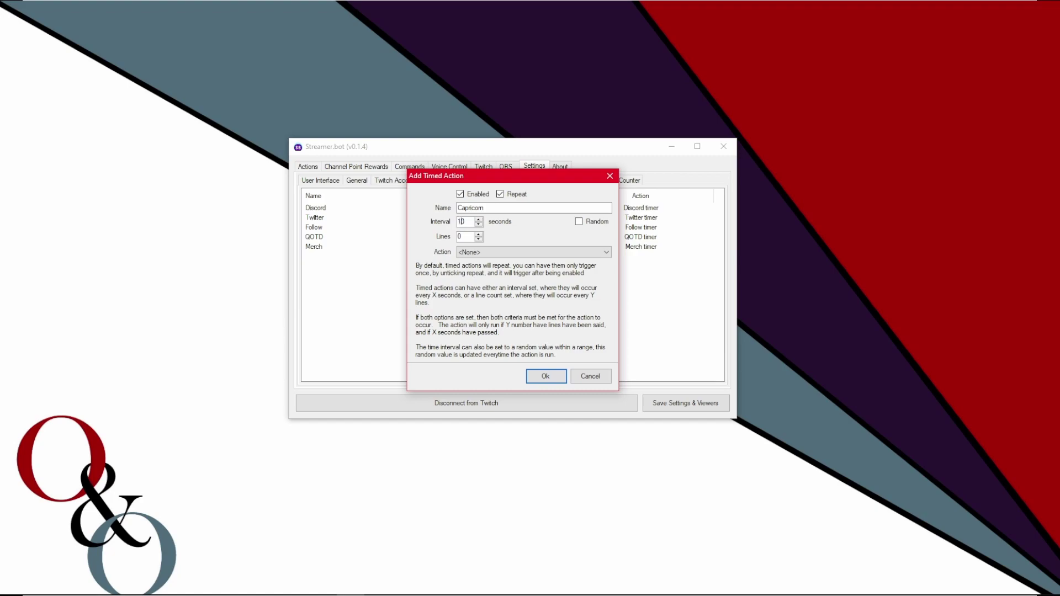
Assign the second recording action to the Capricorn timed action and save it
left_click(486, 254)
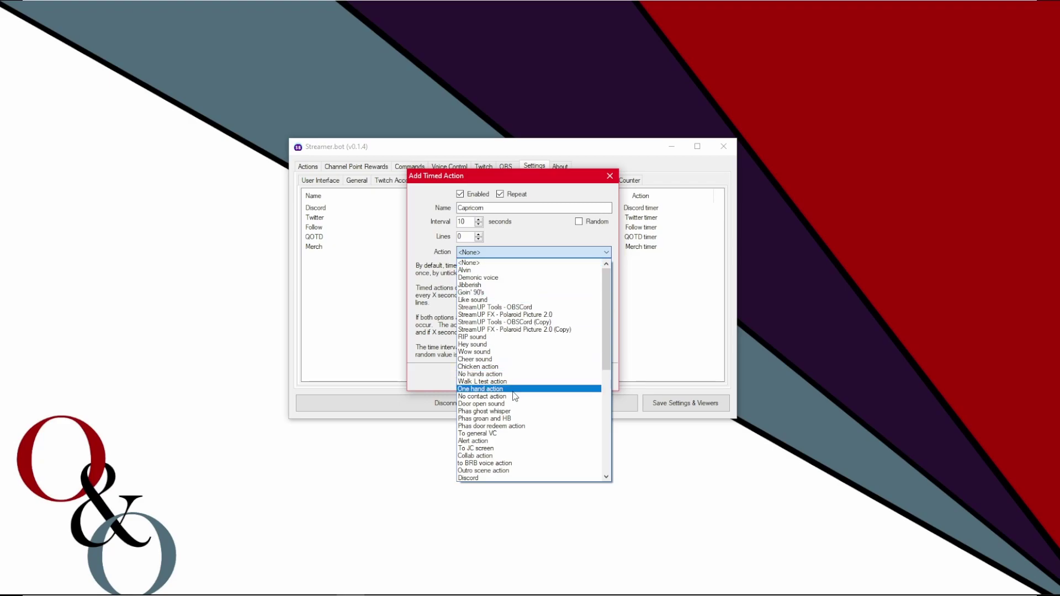
scroll(514, 397, "down", 10)
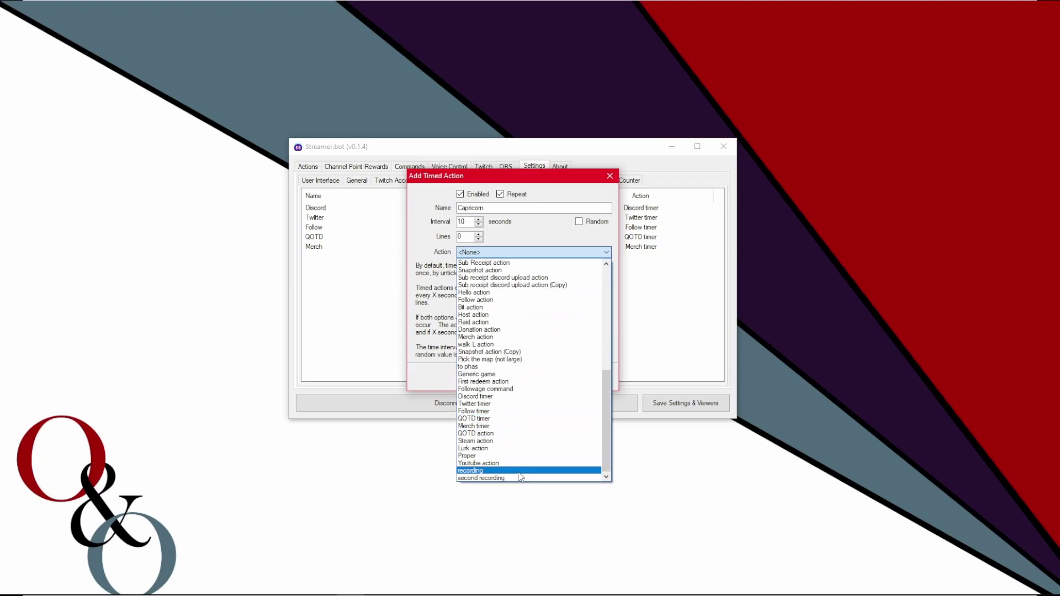
left_click(519, 472)
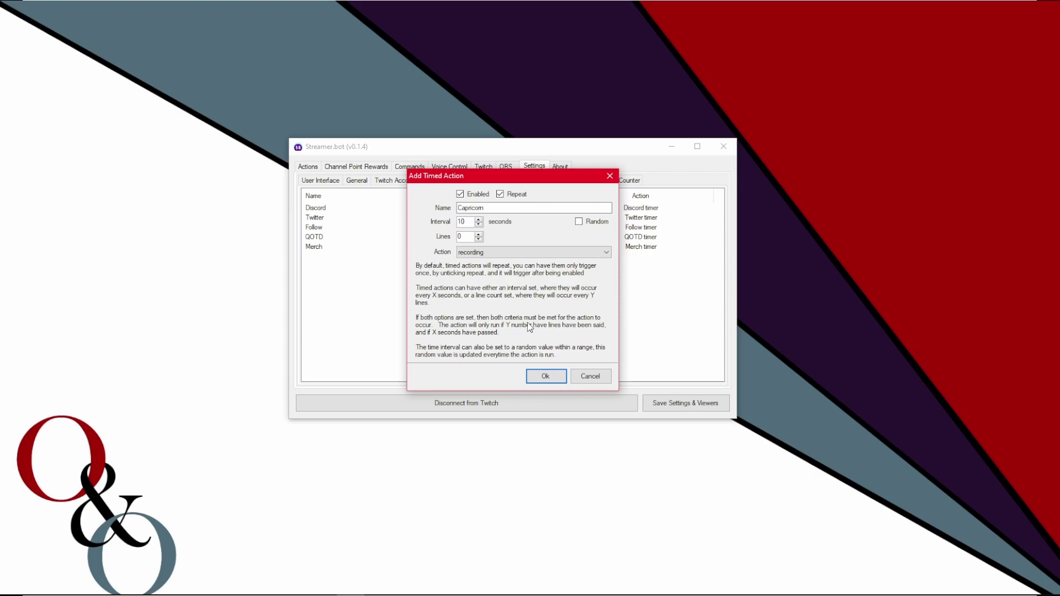
left_click(553, 255)
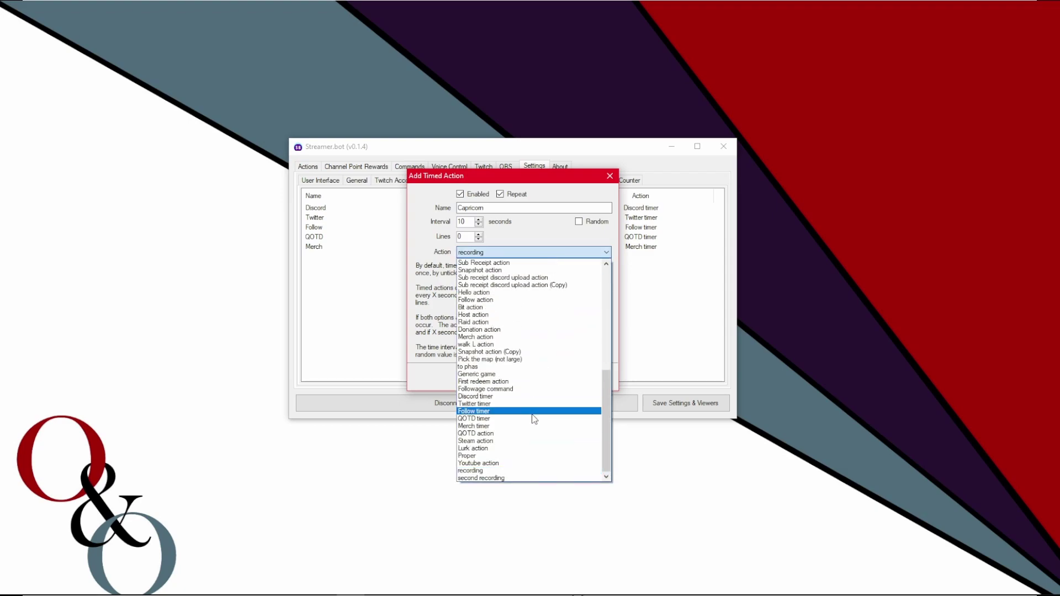
left_click(511, 478)
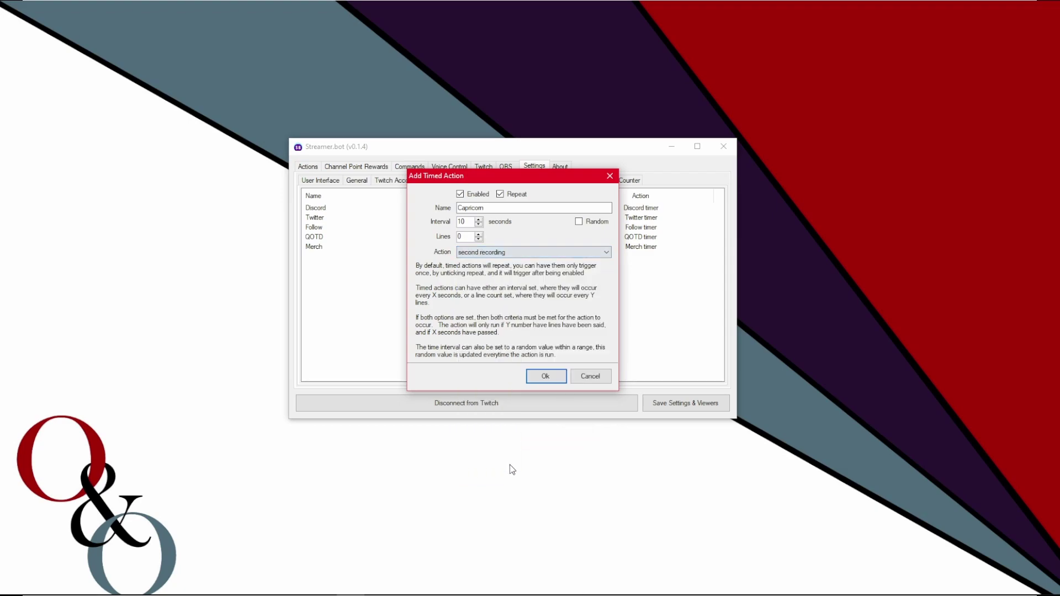
left_click(545, 375)
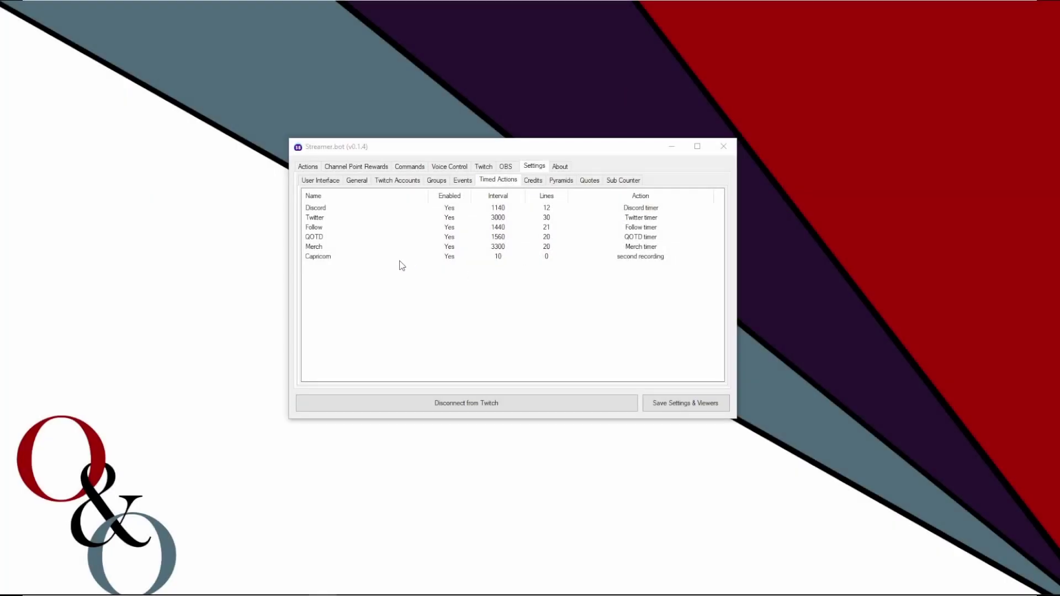
Delete the Capricorn timed action from the list
right_click(398, 260)
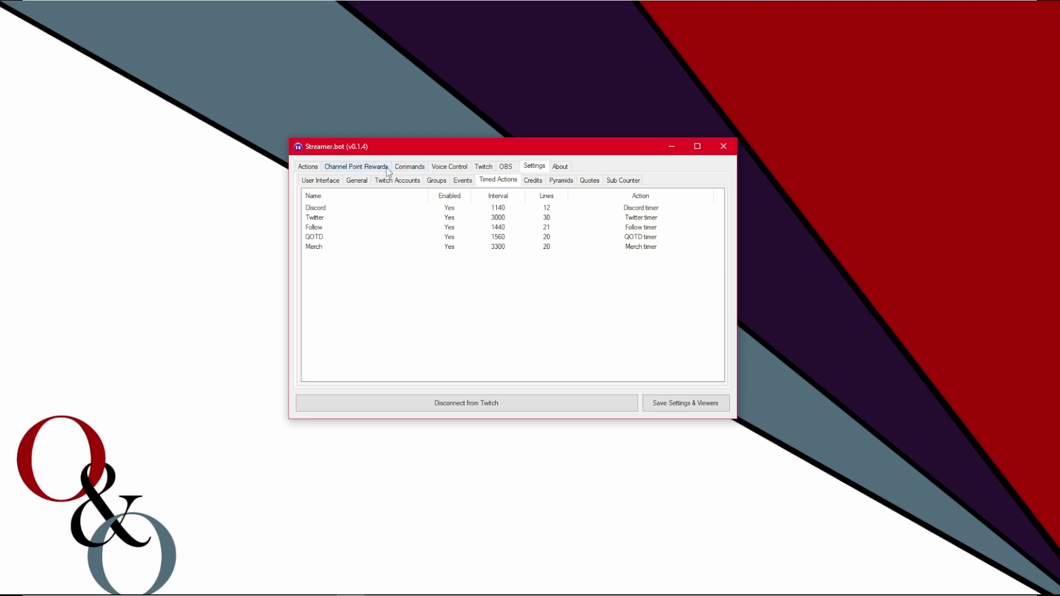
Review the settings of the "Take a snapshot!" channel point reward and close them without saving
left_click(378, 166)
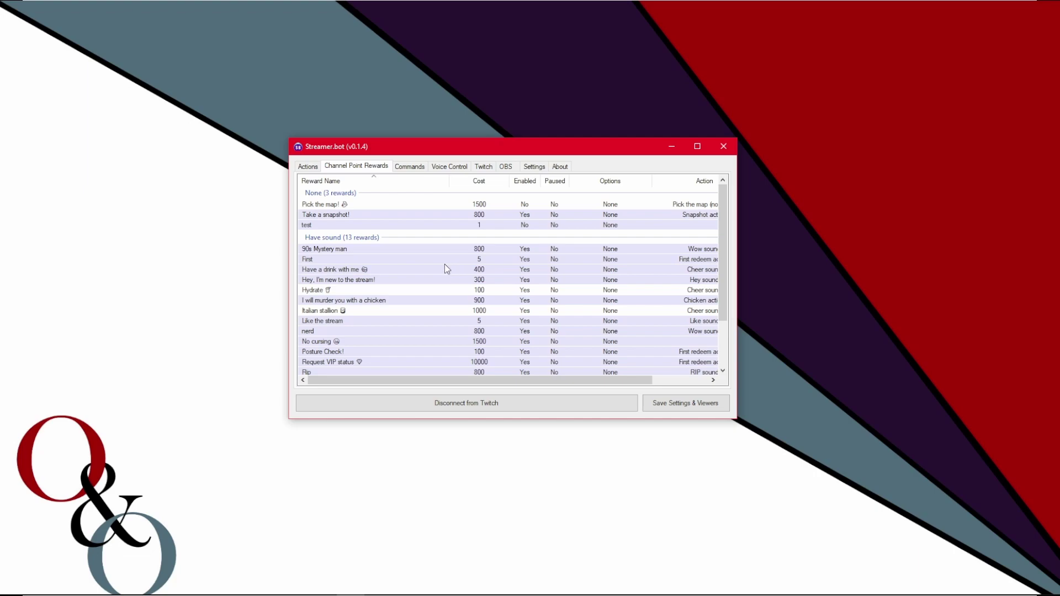
right_click(424, 215)
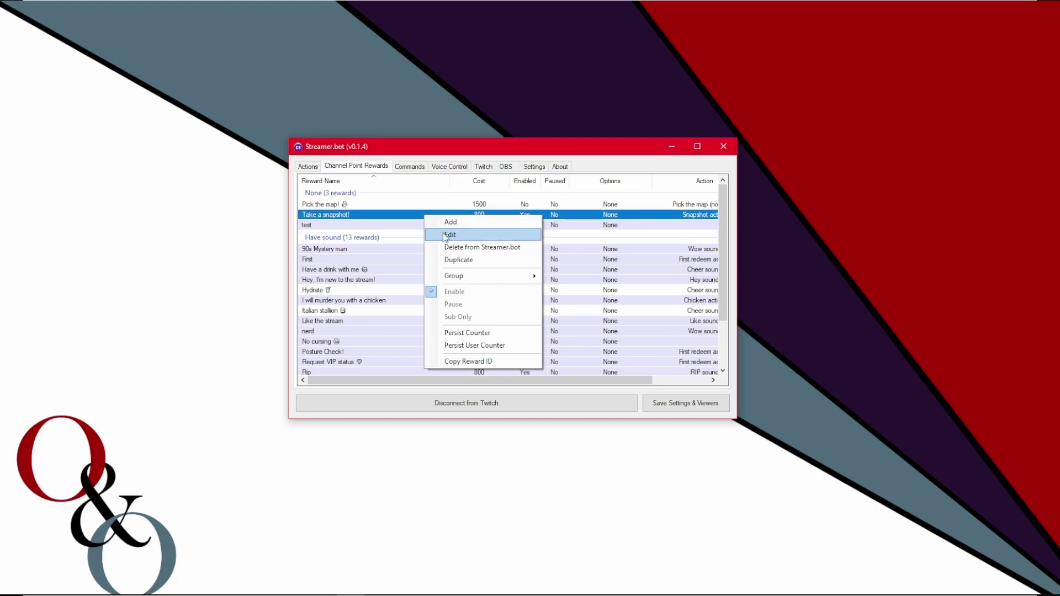
left_click(445, 235)
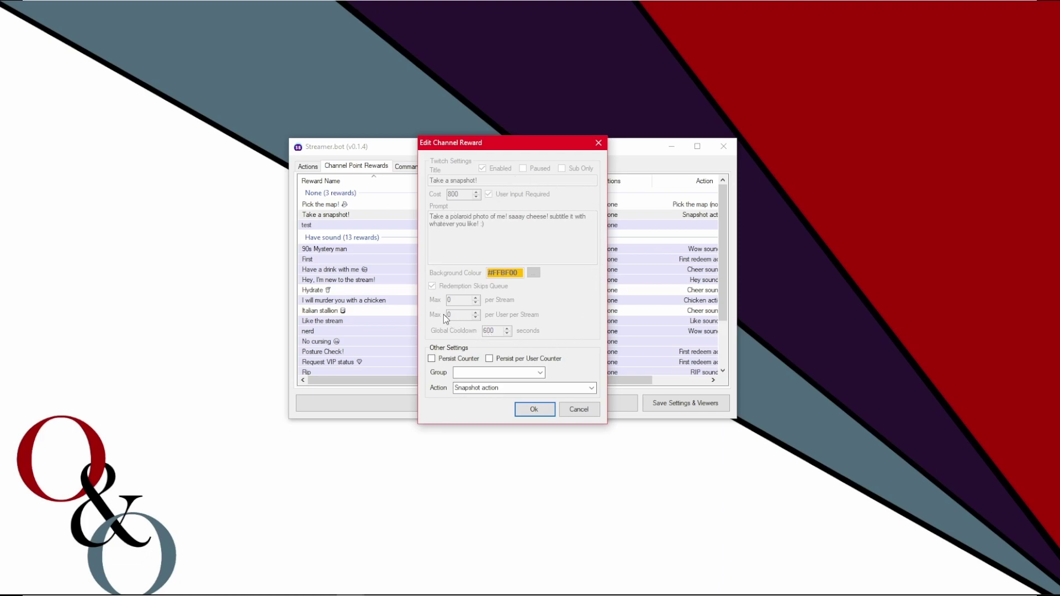
left_click(578, 409)
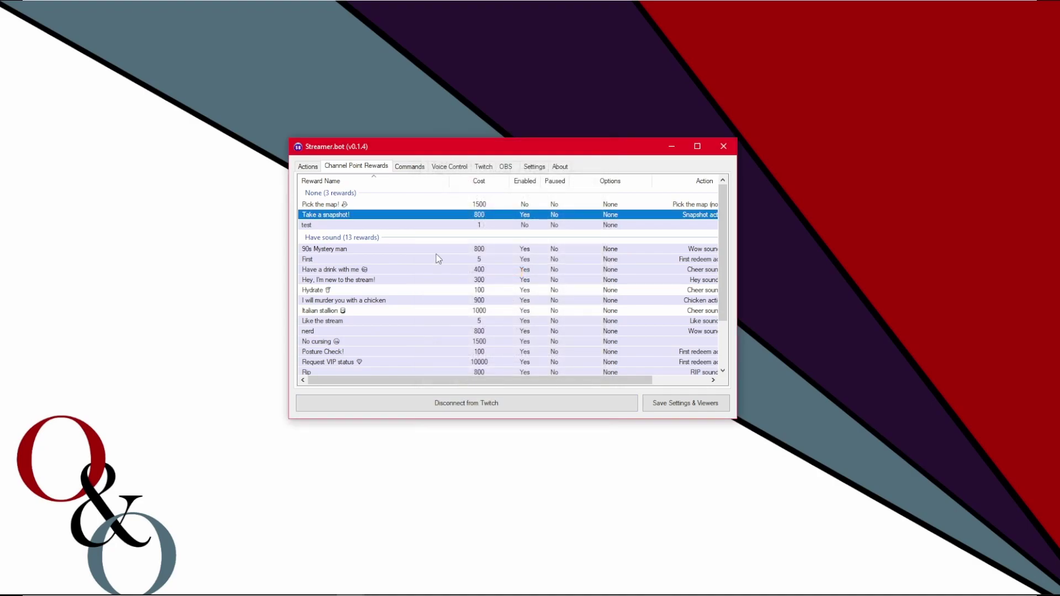
Duplicate the "Take a snapshot!" channel point reward and delete the copy
right_click(382, 215)
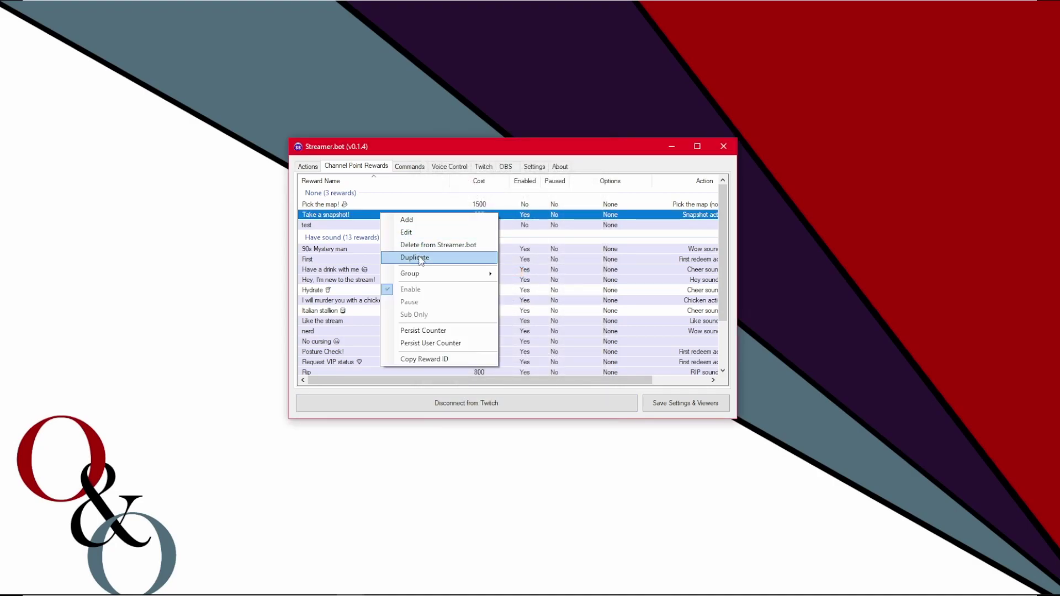
key("Escape")
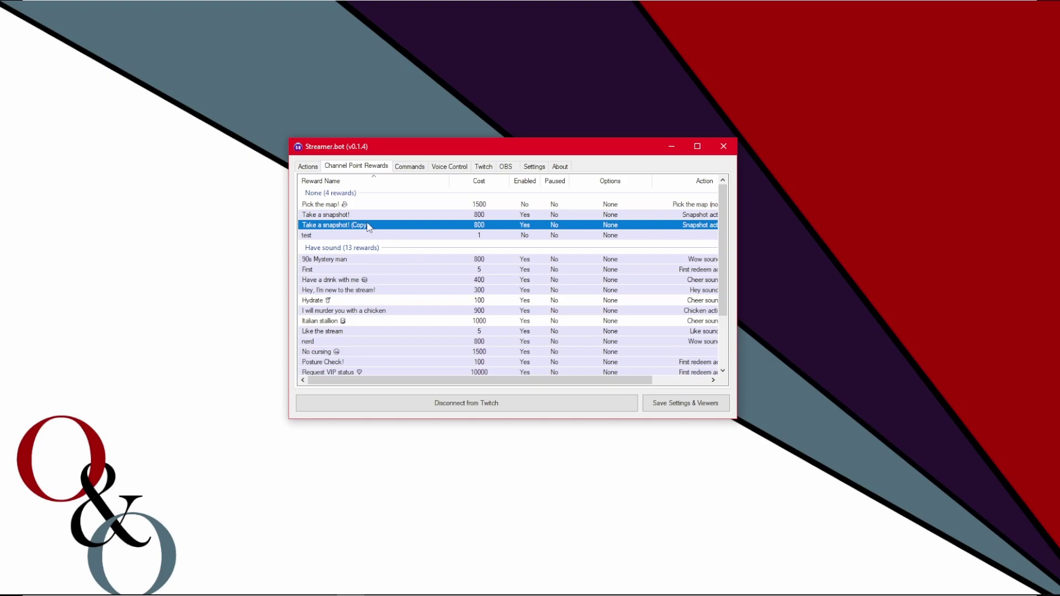
key("Up")
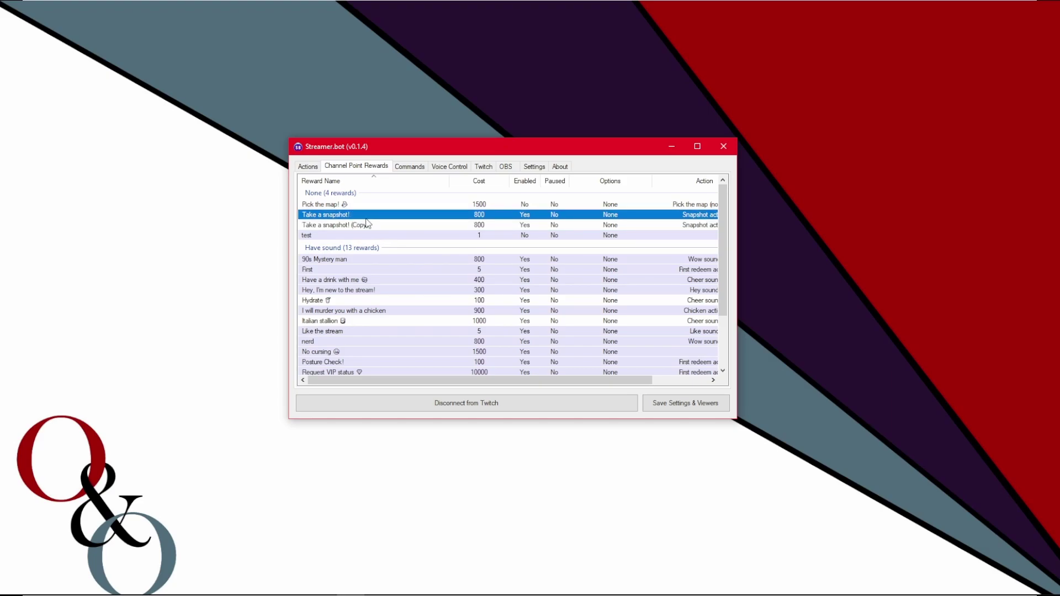
right_click(366, 222)
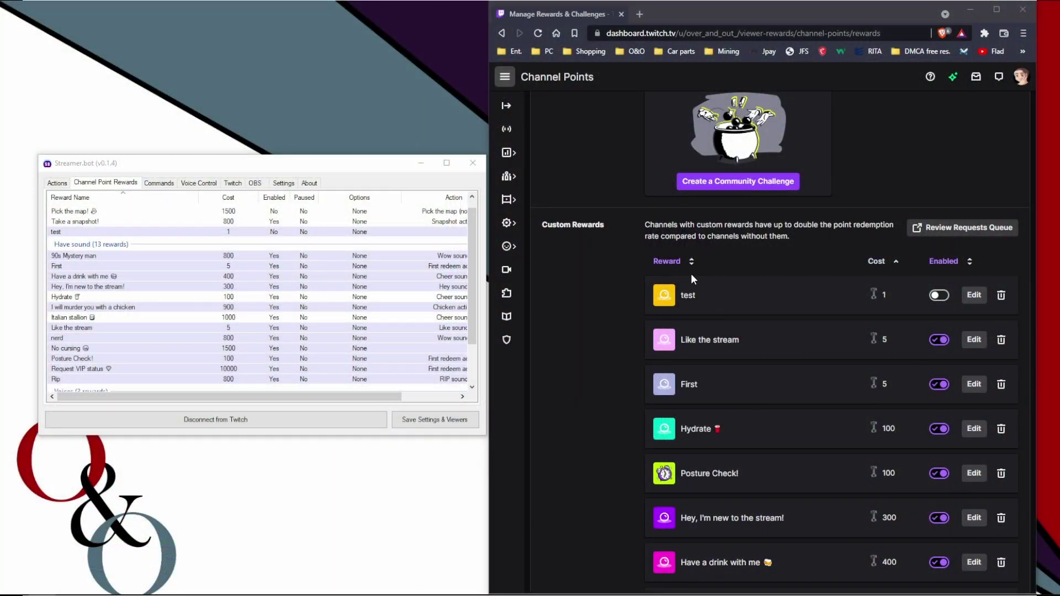
Start a new channel point reward titled "The 3 Musketeers" with the prompt "Description"
right_click(143, 233)
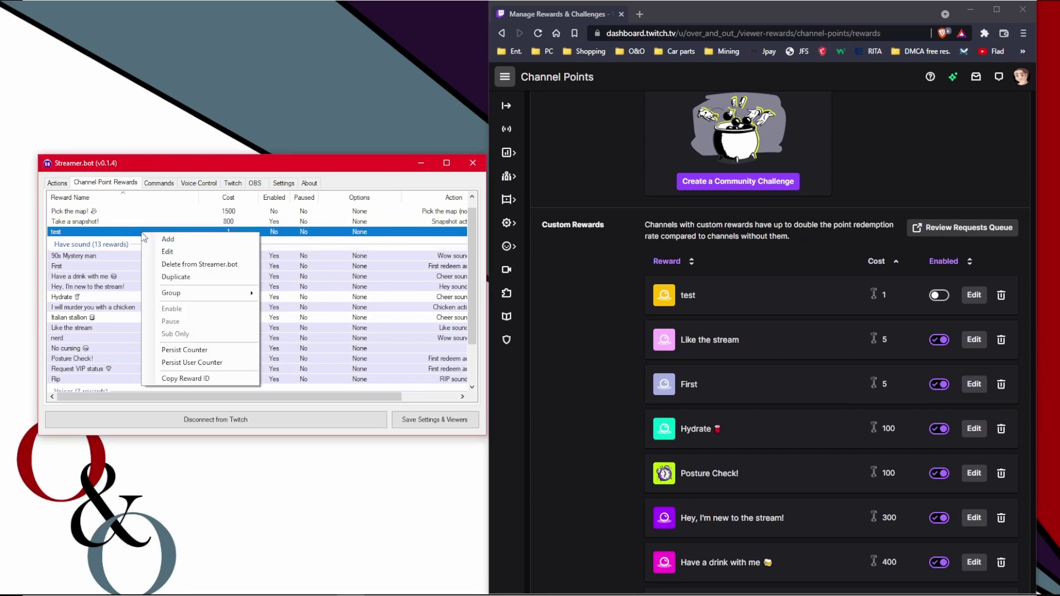
left_click(167, 239)
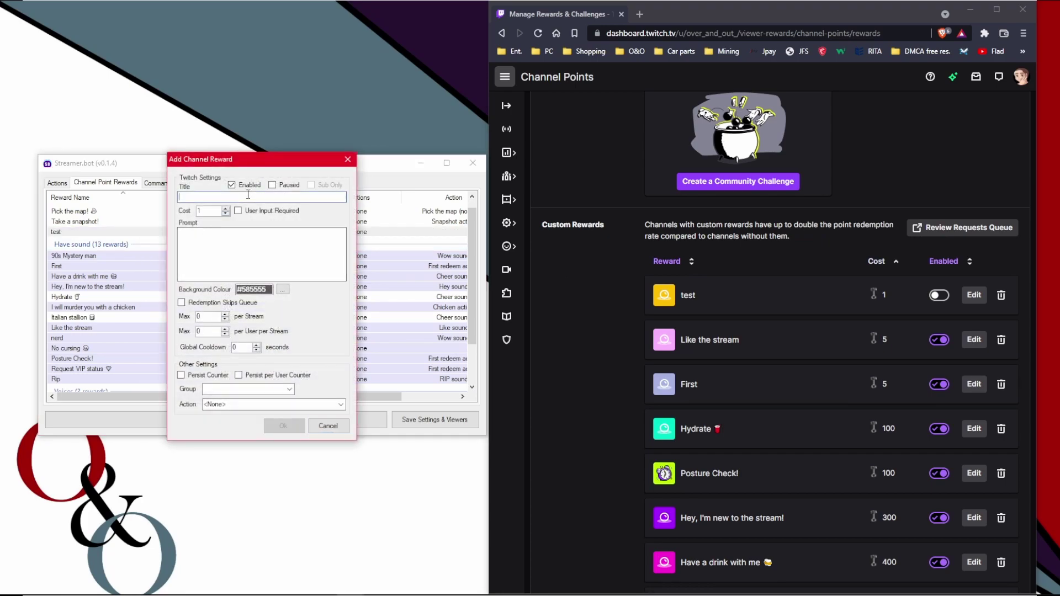
type("The 3 Musketeers")
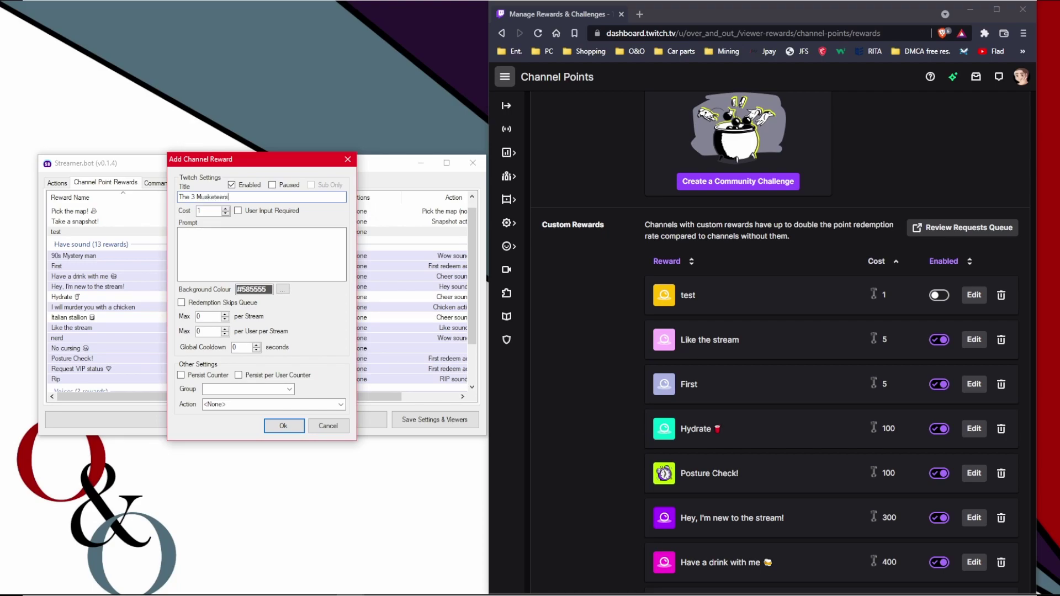
left_click(180, 232)
Assign the second recording action to The 3 Musketeers reward and save it
left_click(340, 404)
scroll(269, 377, "down", 5)
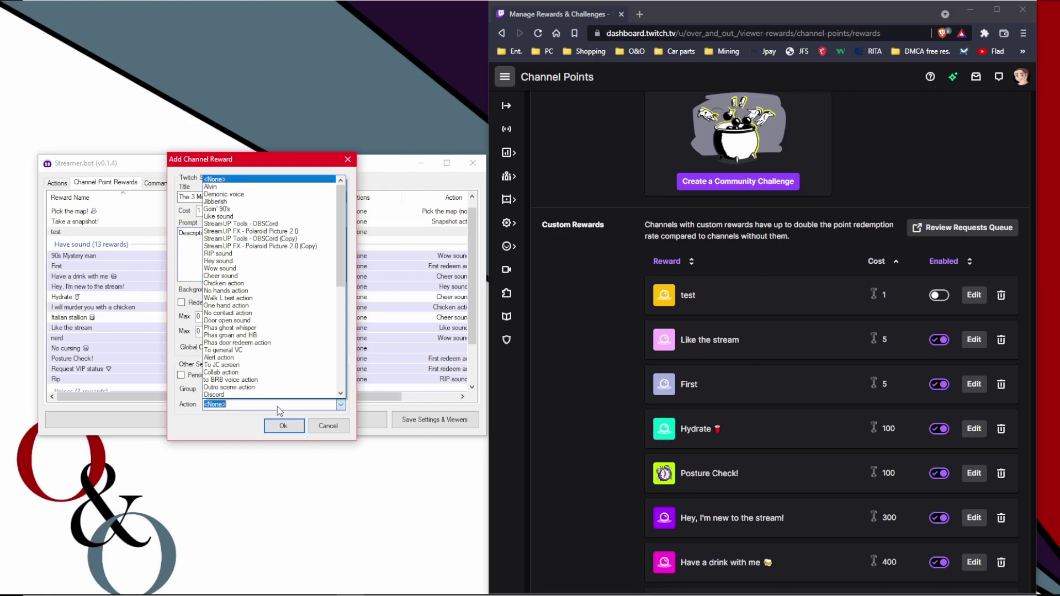
scroll(269, 377, "down", 8)
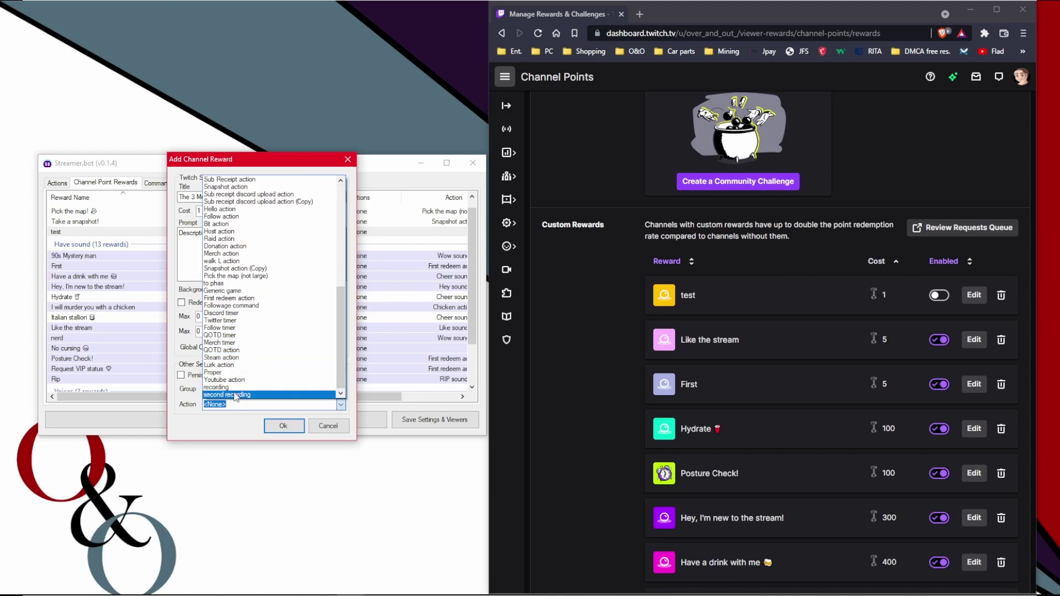
left_click(236, 395)
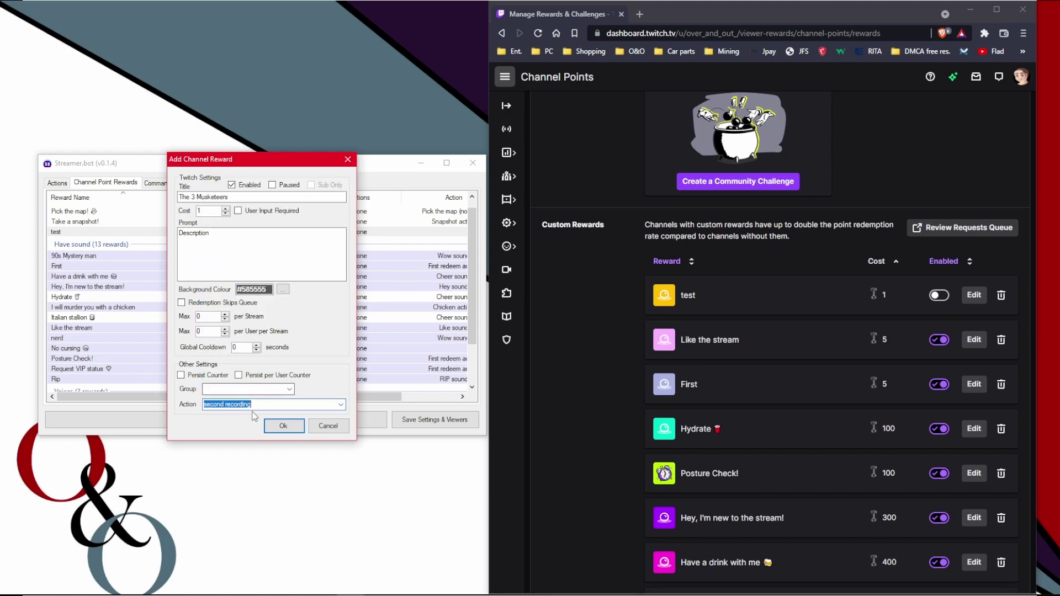
left_click(292, 429)
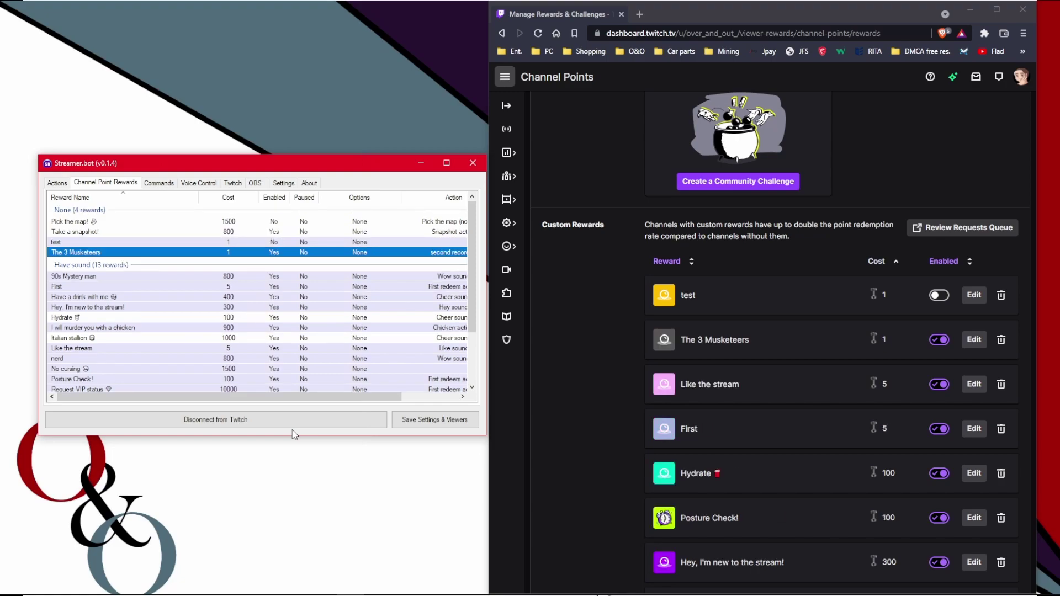